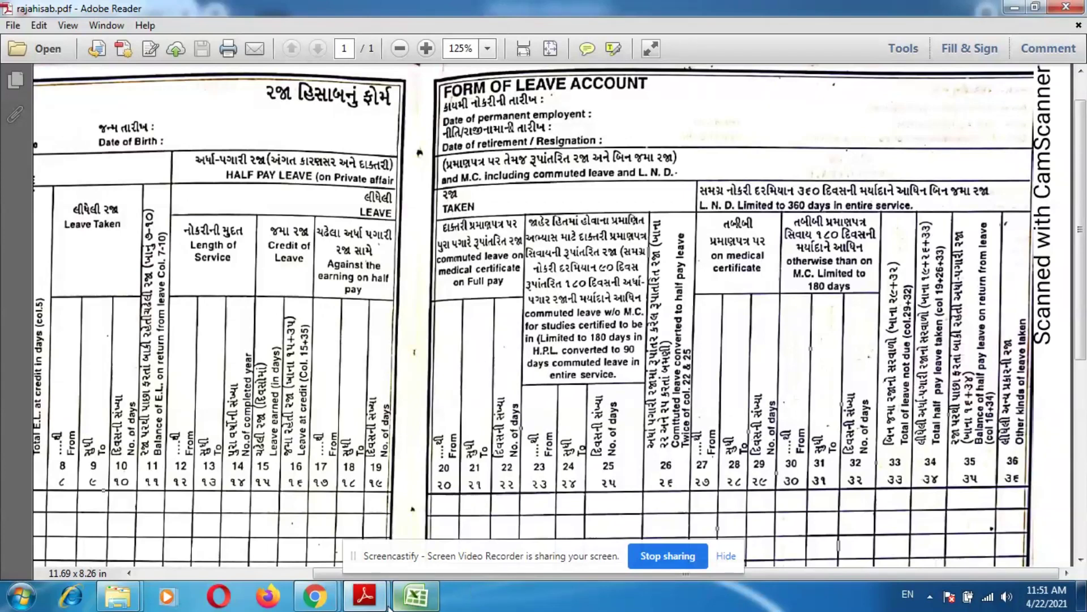
# - Switch to RAJA NA NIYAMO.pdf and select the 1 January and 1 July credit dates and the 5/3-day rate in the half-pay leave rule
pyautogui.moveTo(365, 595)
pyautogui.click(280, 513)
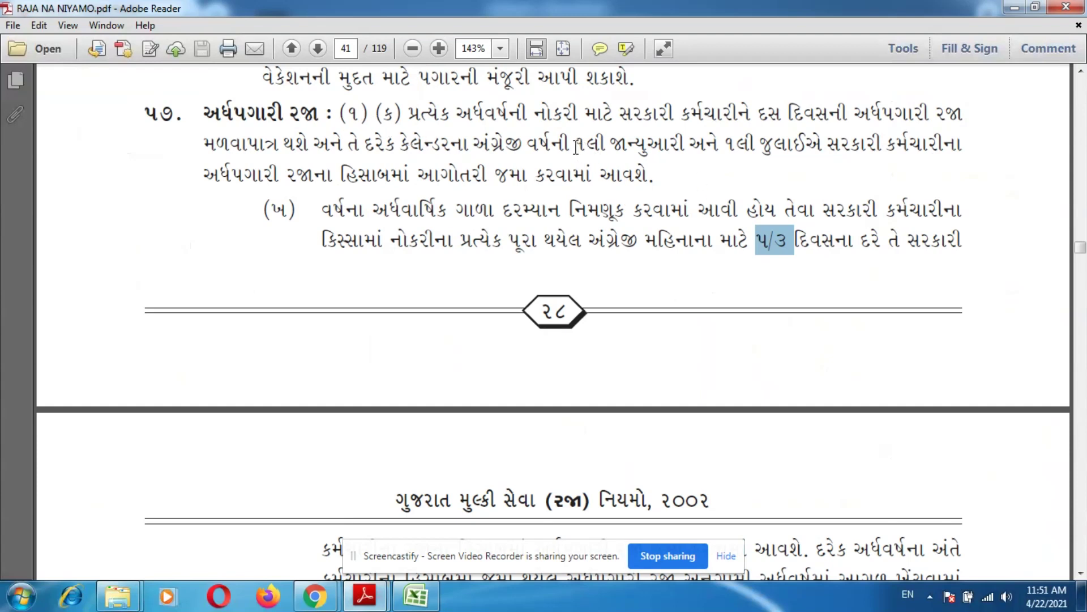
pyautogui.moveTo(573, 145); pyautogui.dragTo(823, 146)
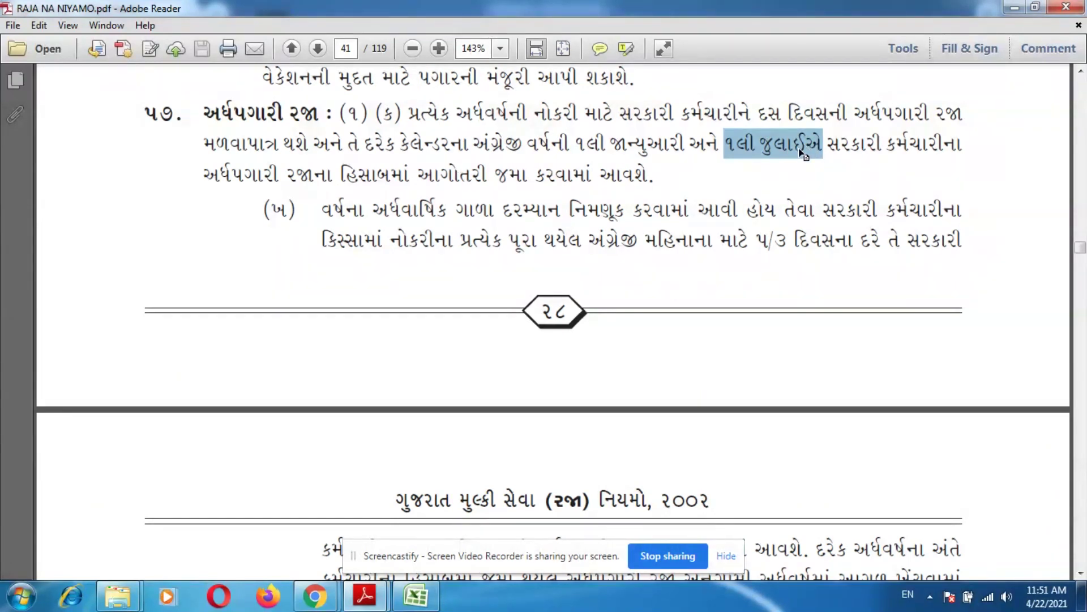
pyautogui.moveTo(757, 242); pyautogui.dragTo(787, 243)
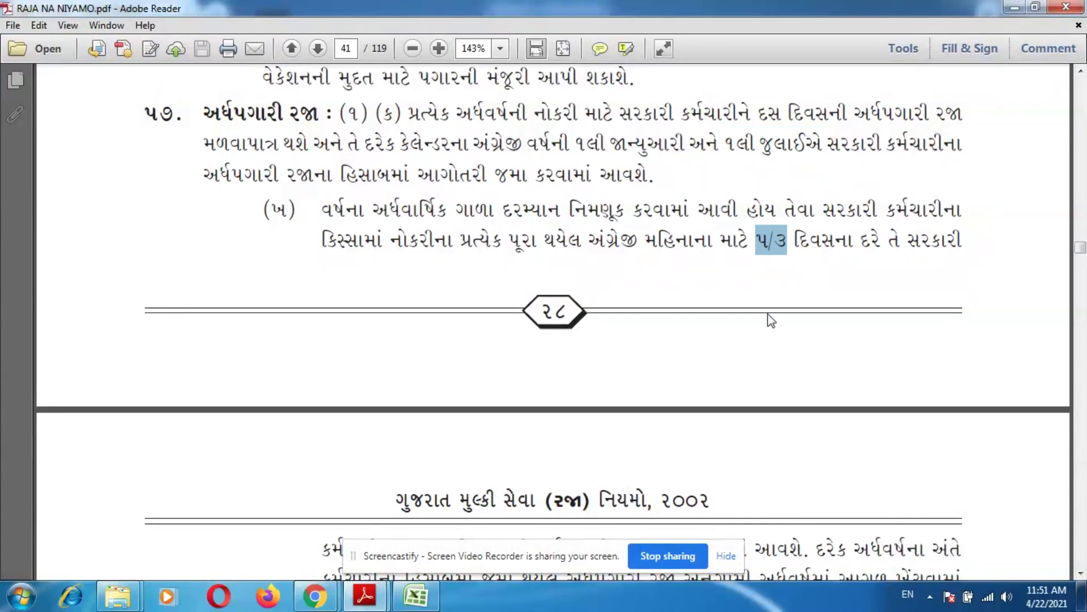
# - Switch to the ardhpagari workbook in Excel and examine the row 3 headings for half-pay, commuted, study and medical-certificate leave
pyautogui.click(416, 596)
pyautogui.scroll(2, 439, 538)
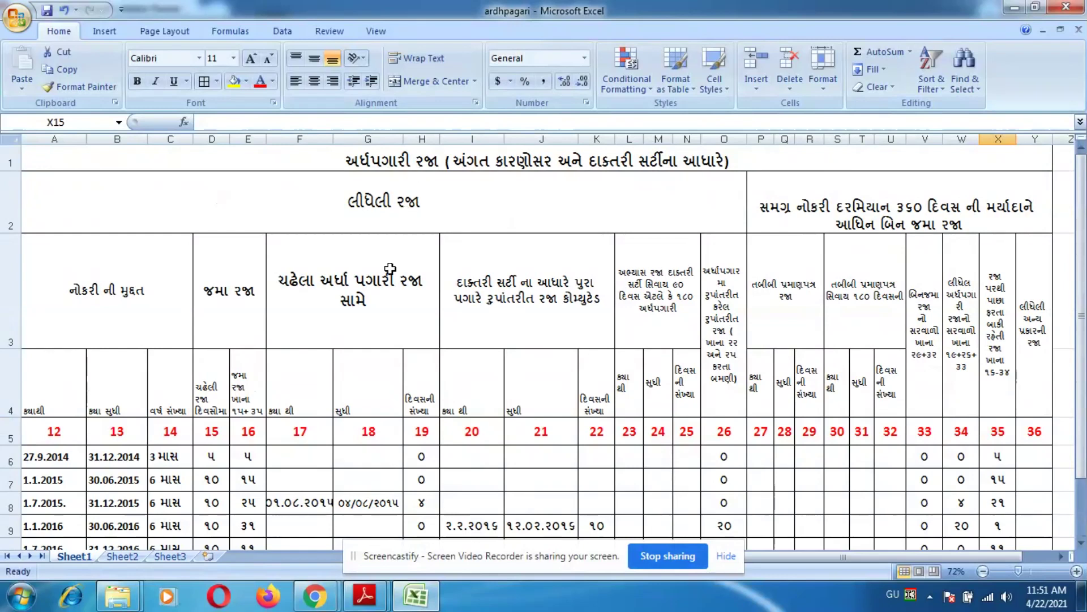
pyautogui.click(528, 307)
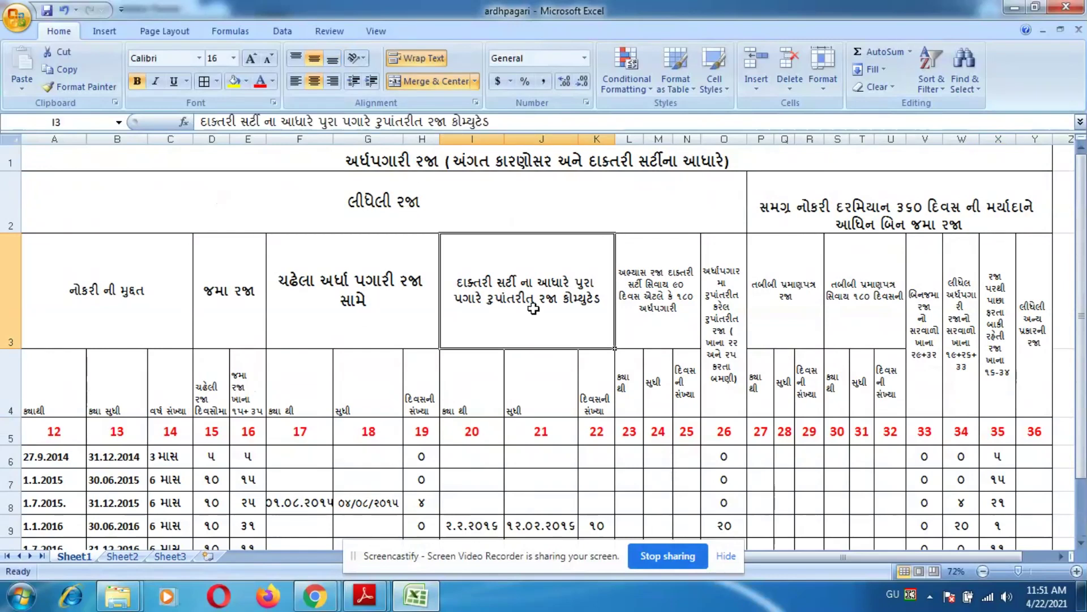
pyautogui.click(384, 303)
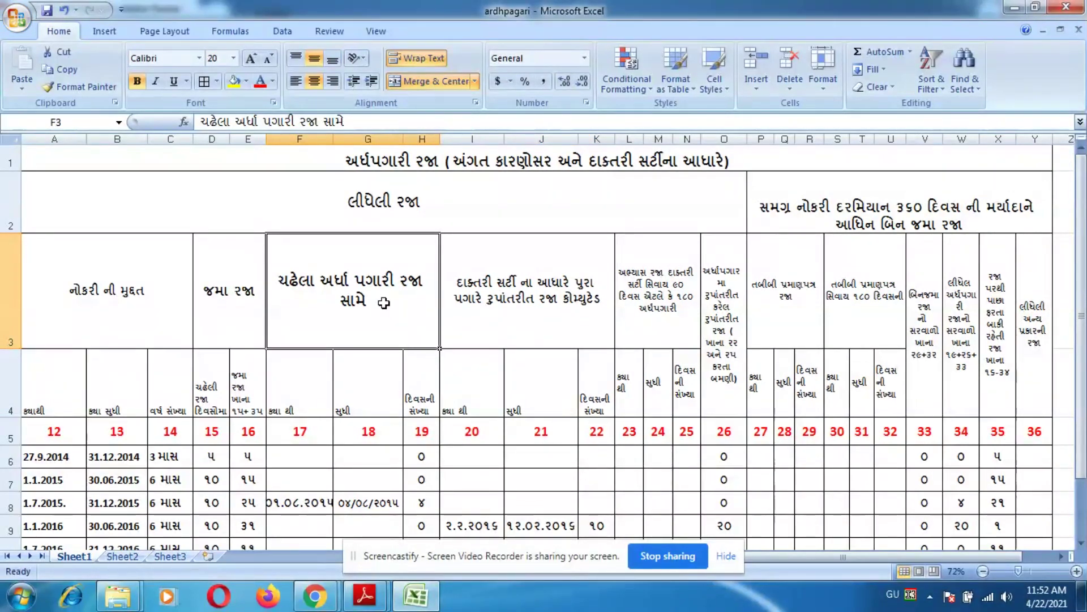
pyautogui.click(668, 294)
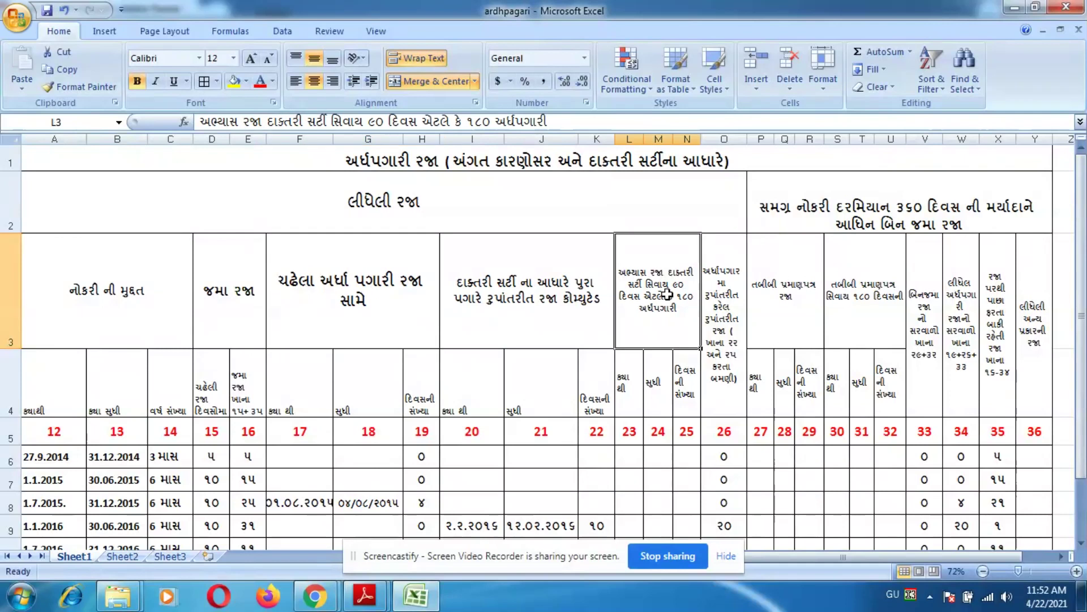
pyautogui.click(776, 303)
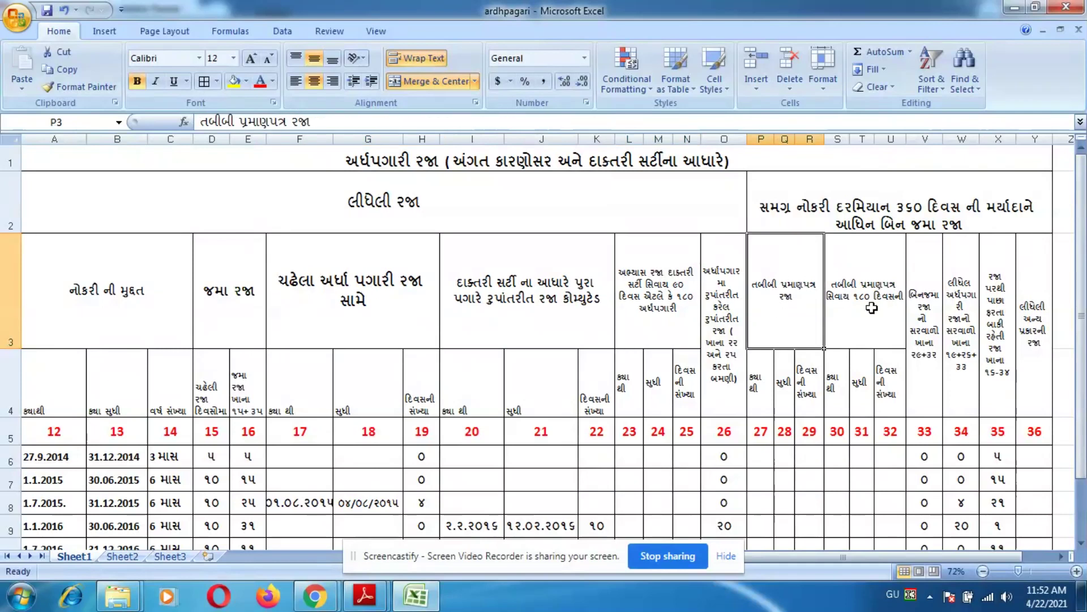
pyautogui.click(896, 295)
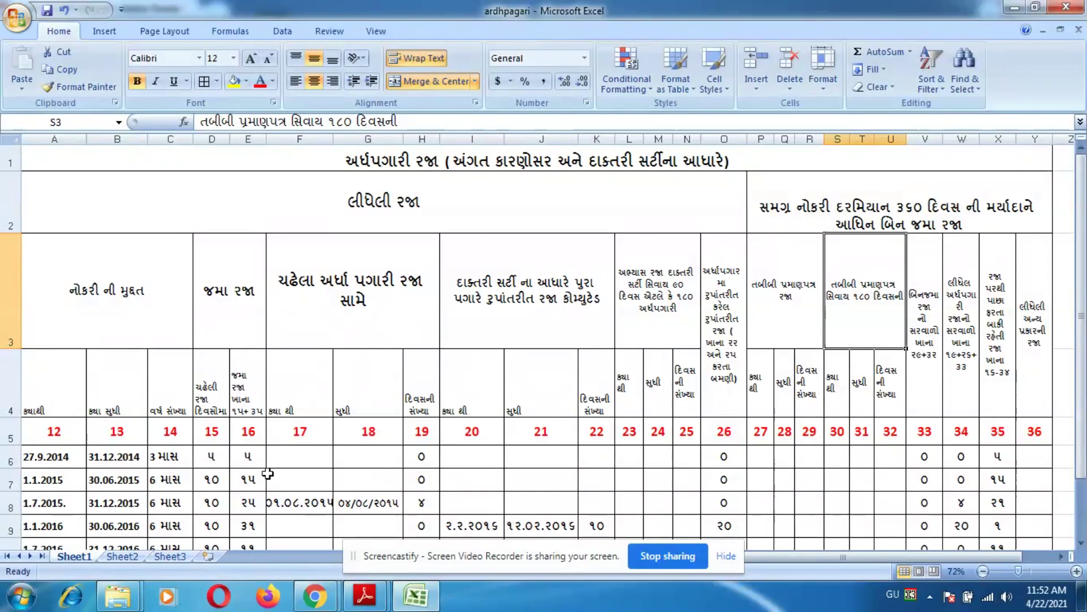
# - Examine the service dates, months, earned leave and balance in row 6, the period starting 27.9.2014
pyautogui.click(61, 462)
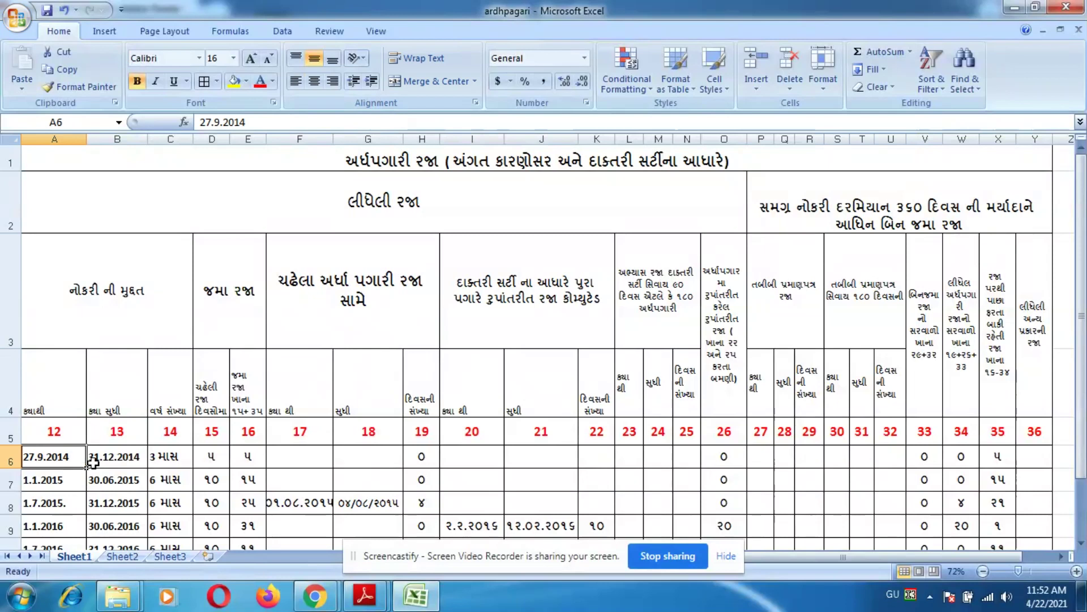
pyautogui.click(115, 461)
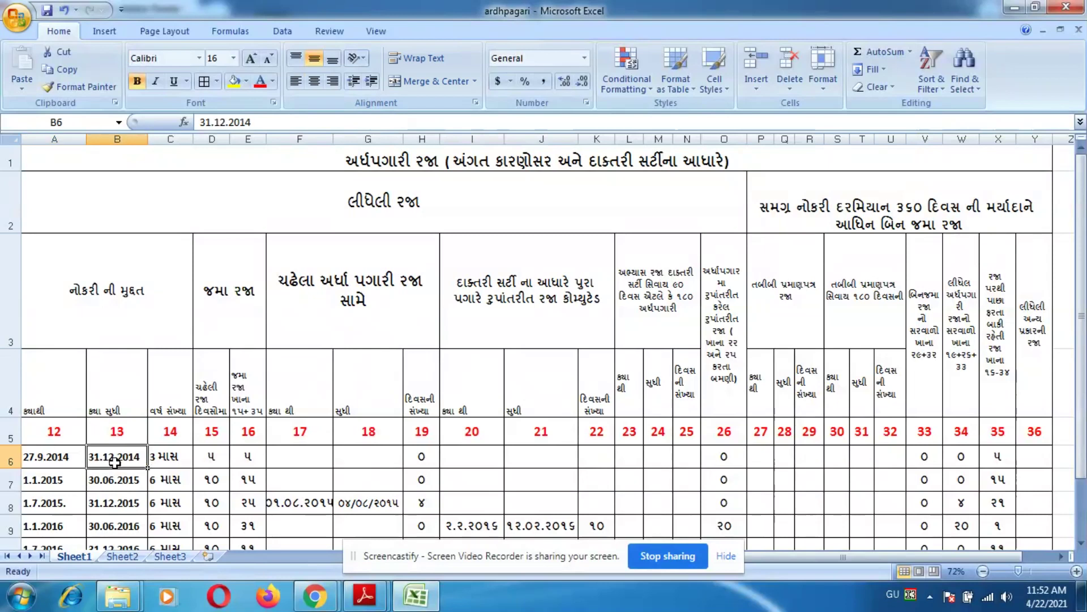
pyautogui.click(165, 465)
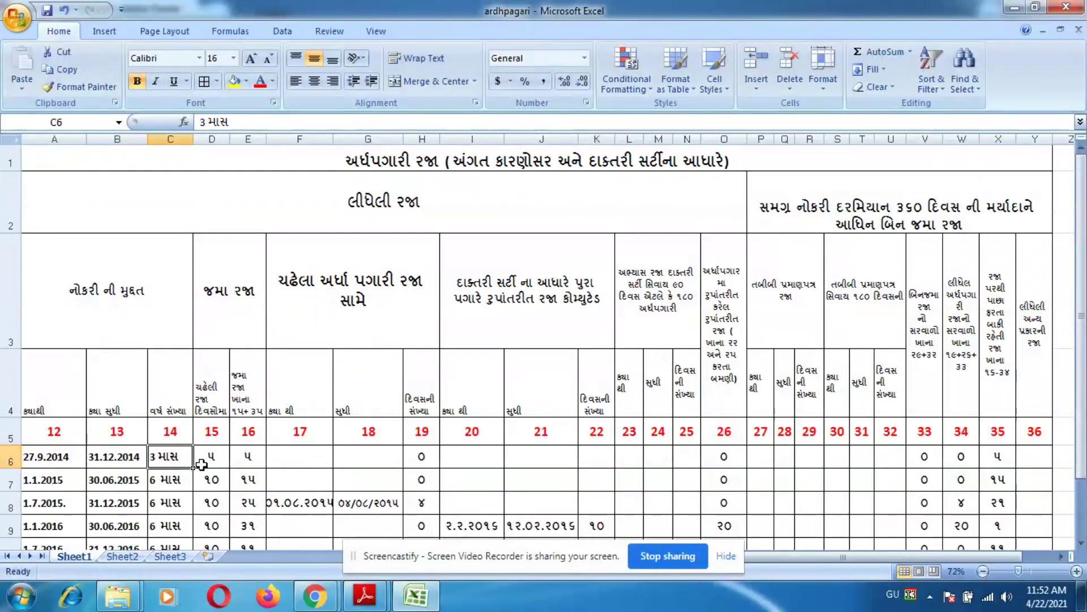
pyautogui.click(219, 459)
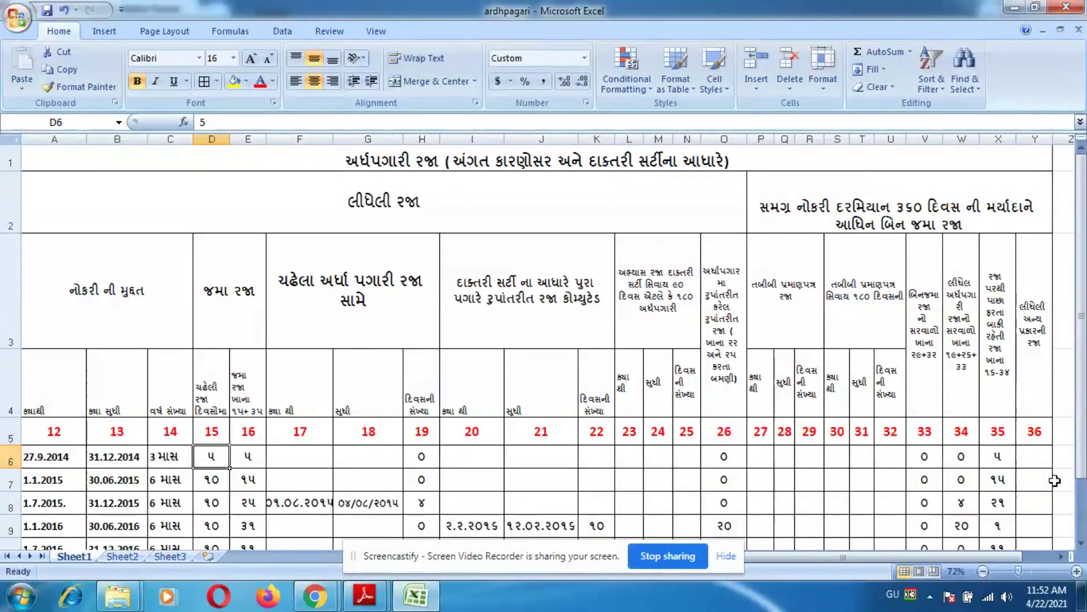
pyautogui.click(1008, 460)
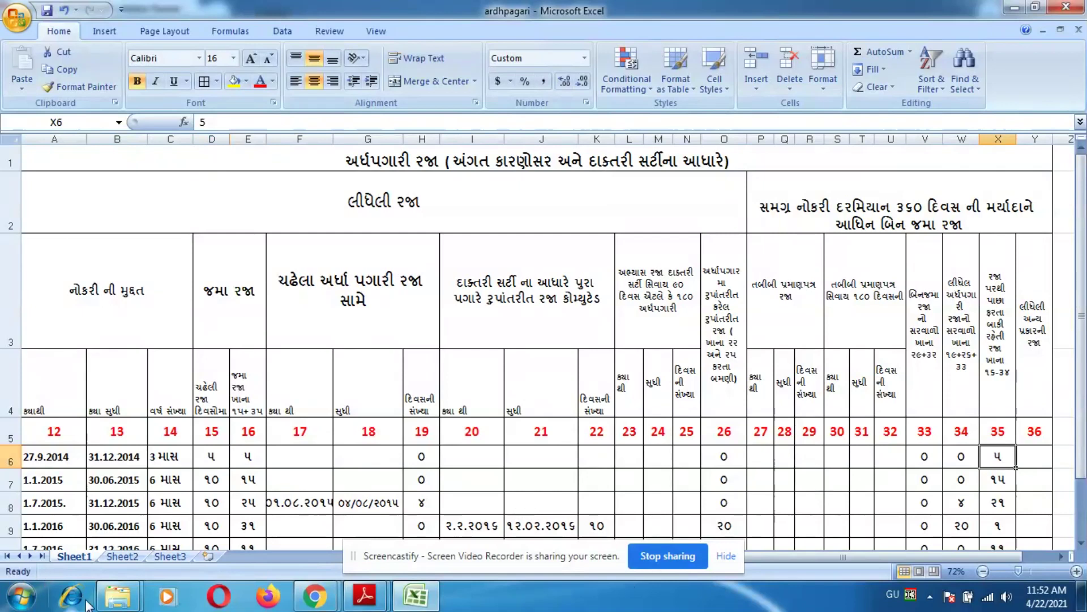
# - Check row 7's earned and credited leave against the previous balance in X6, including its leave-taken cells F7:W7 and closing balance
pyautogui.click(52, 477)
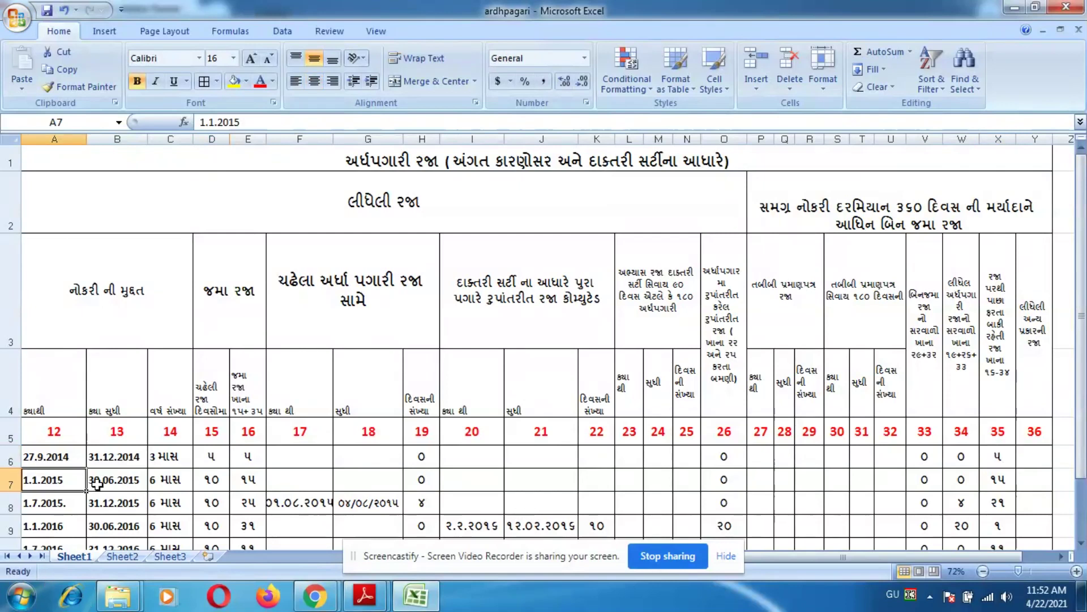
pyautogui.click(164, 485)
pyautogui.click(215, 486)
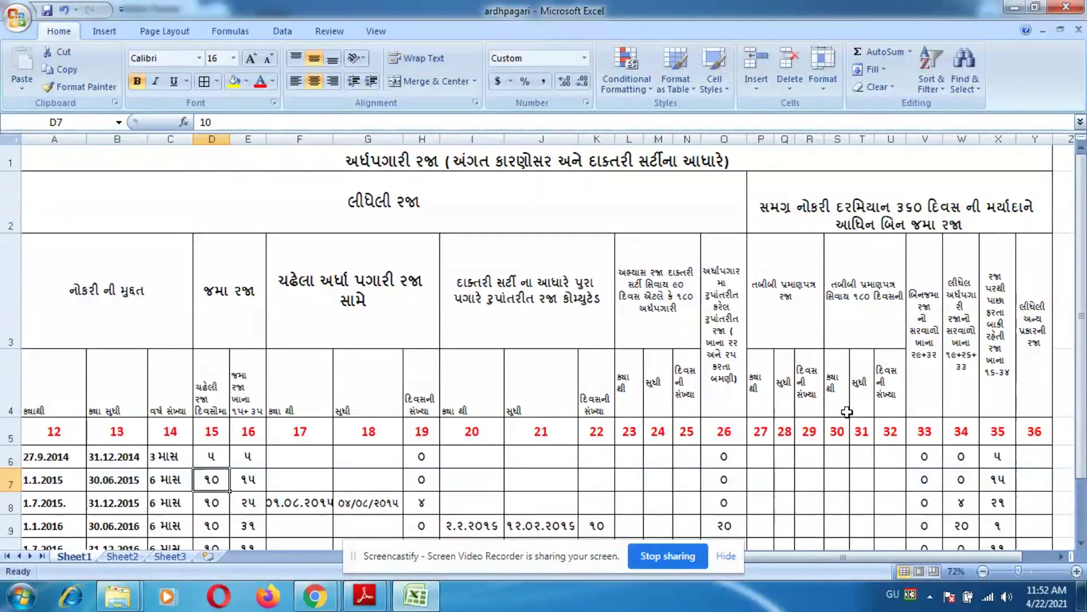
pyautogui.click(986, 453)
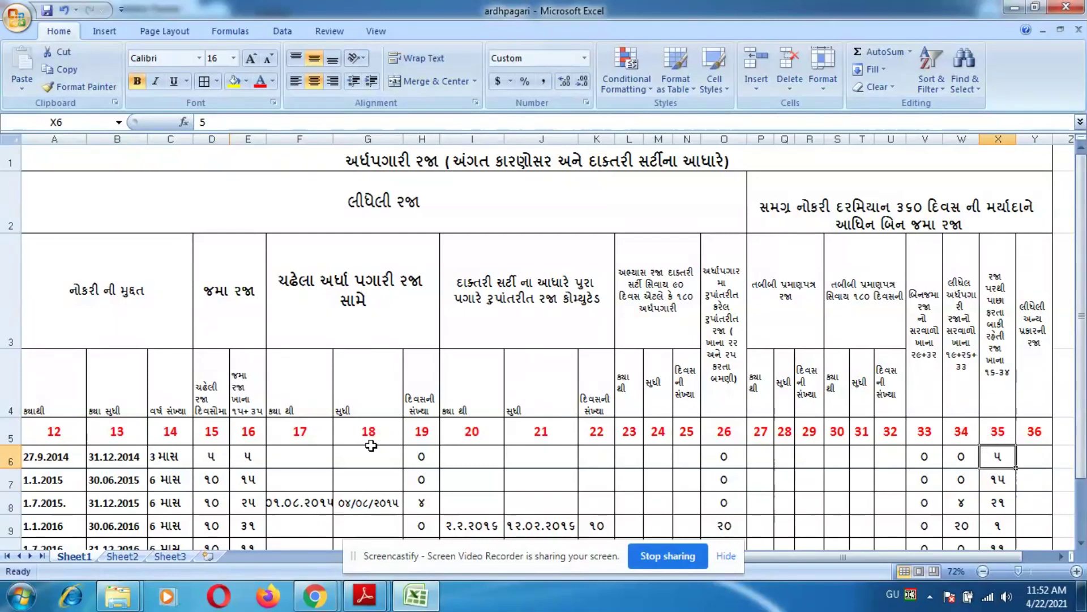
pyautogui.click(215, 481)
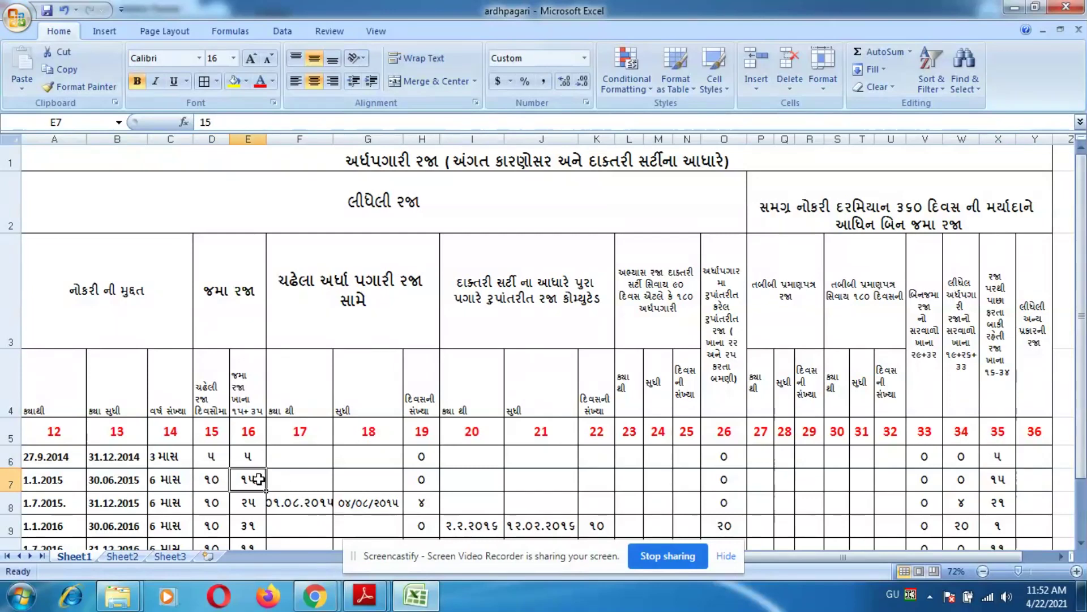
pyautogui.moveTo(300, 481); pyautogui.dragTo(963, 479)
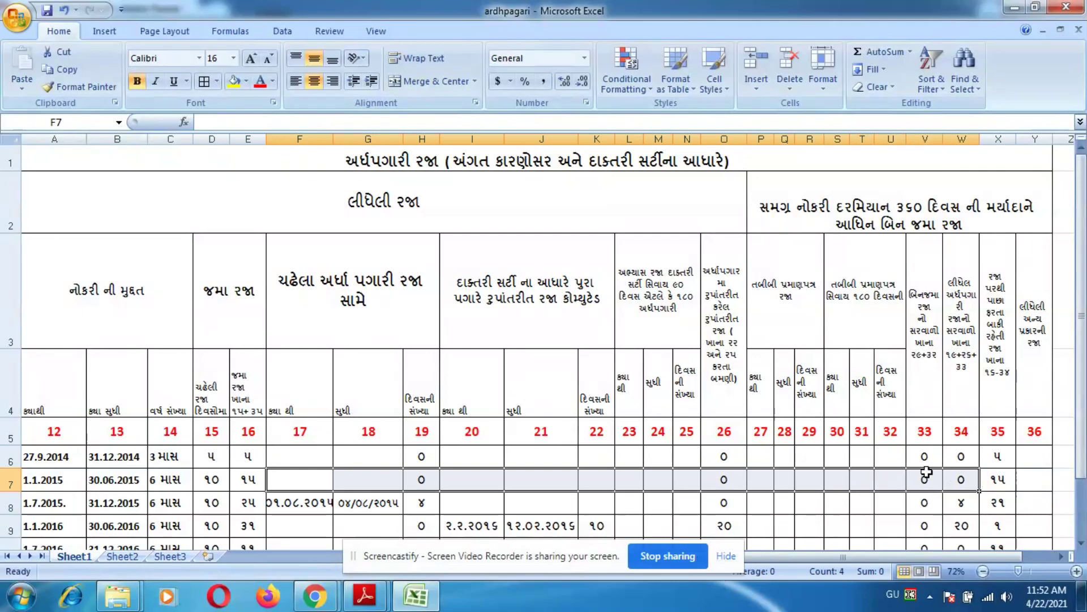
pyautogui.click(1009, 479)
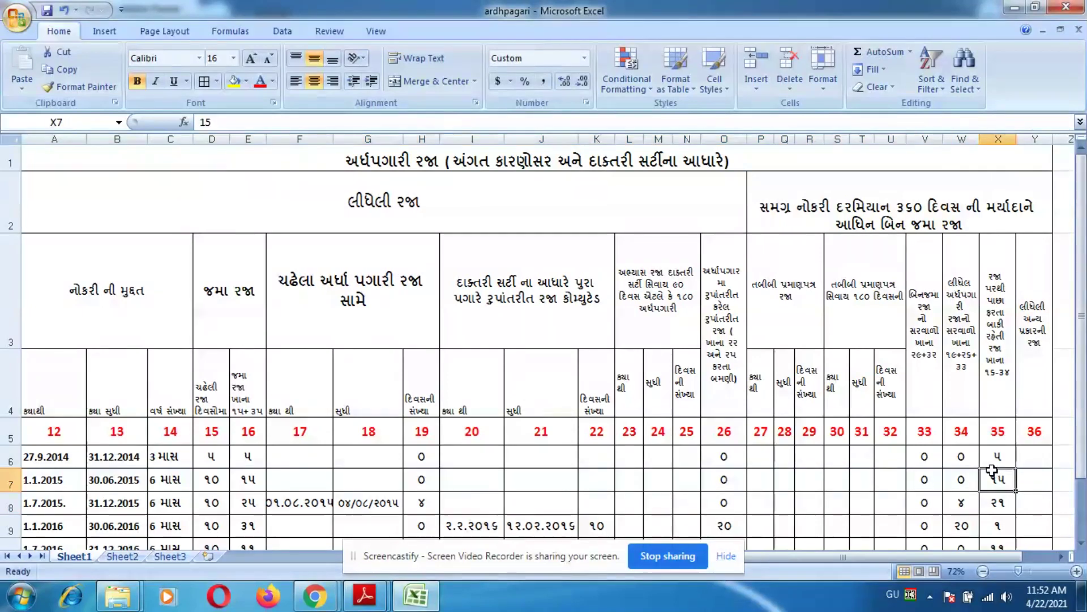
# - Examine row 8's service period, earned and credited leave, and the dates and day count of the half-pay leave taken
pyautogui.scroll(-1, 992, 468)
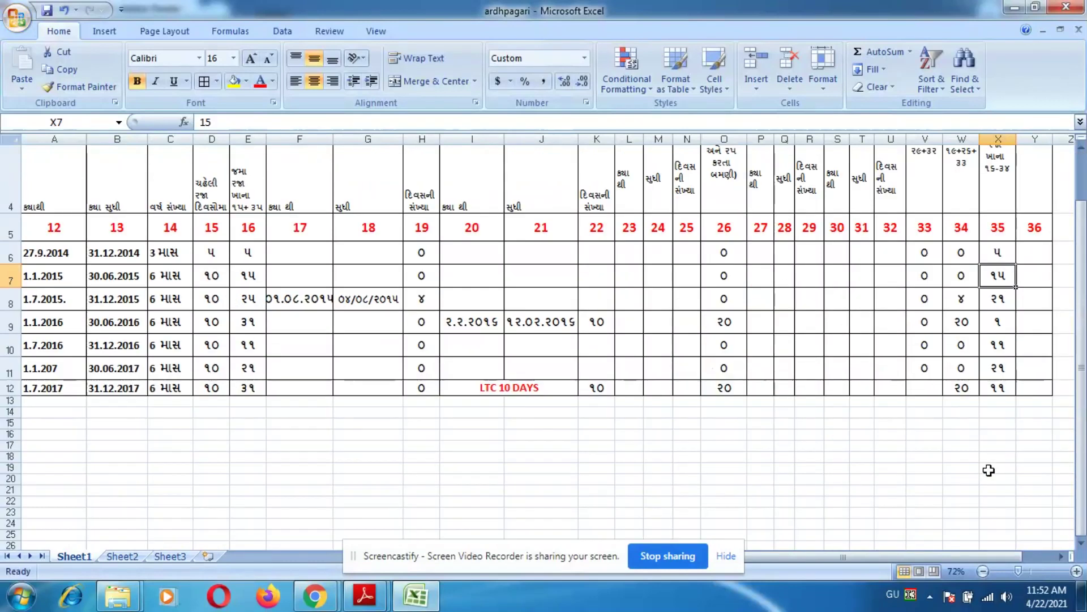
pyautogui.click(35, 309)
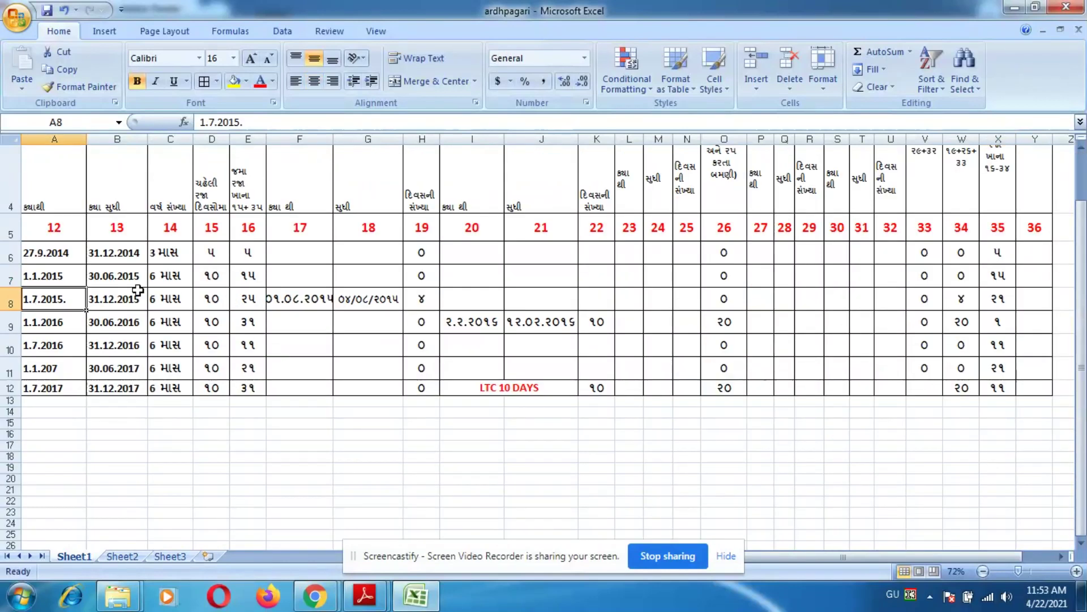
pyautogui.click(155, 302)
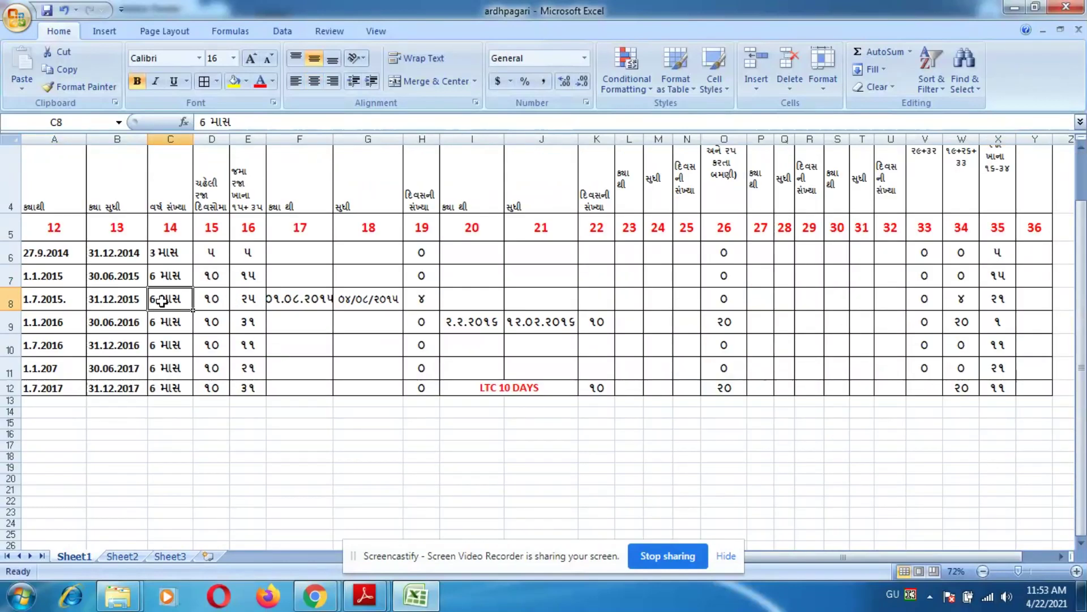
pyautogui.click(213, 300)
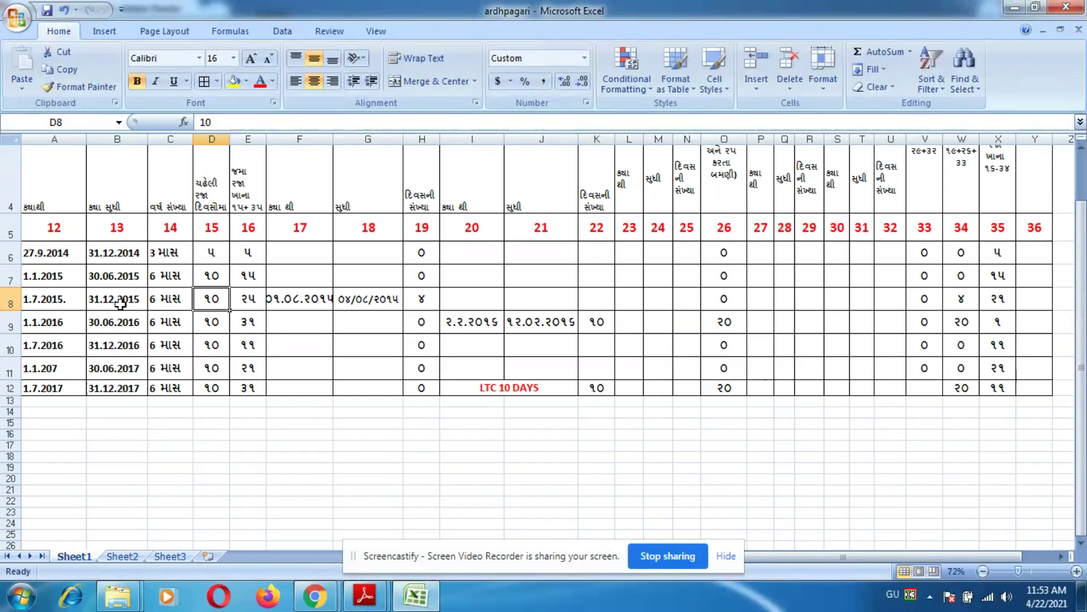
pyautogui.click(242, 300)
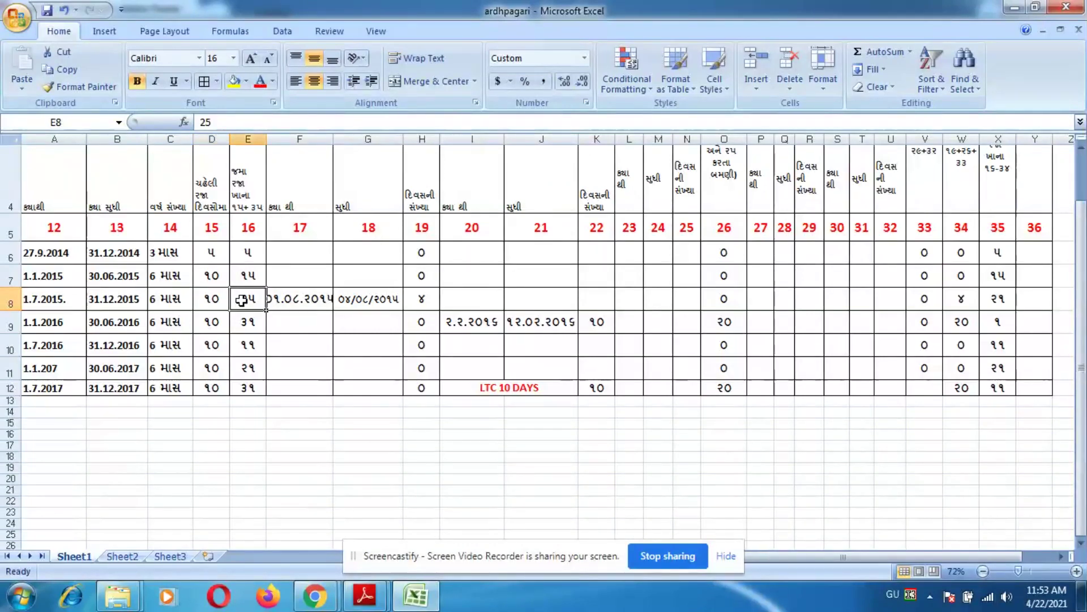
pyautogui.click(347, 300)
pyautogui.scroll(2, 334, 401)
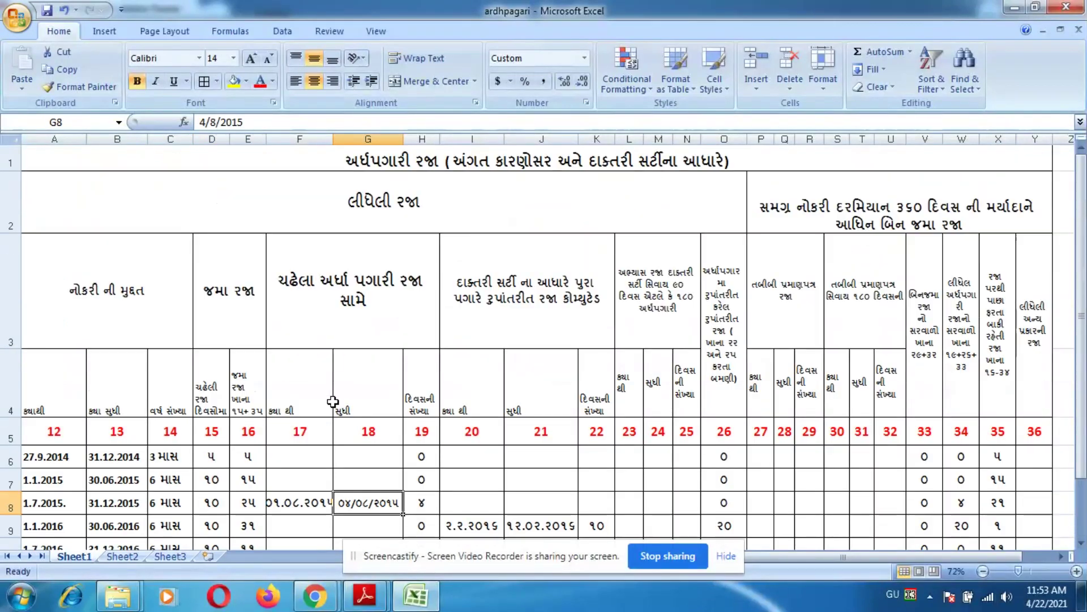
pyautogui.click(420, 502)
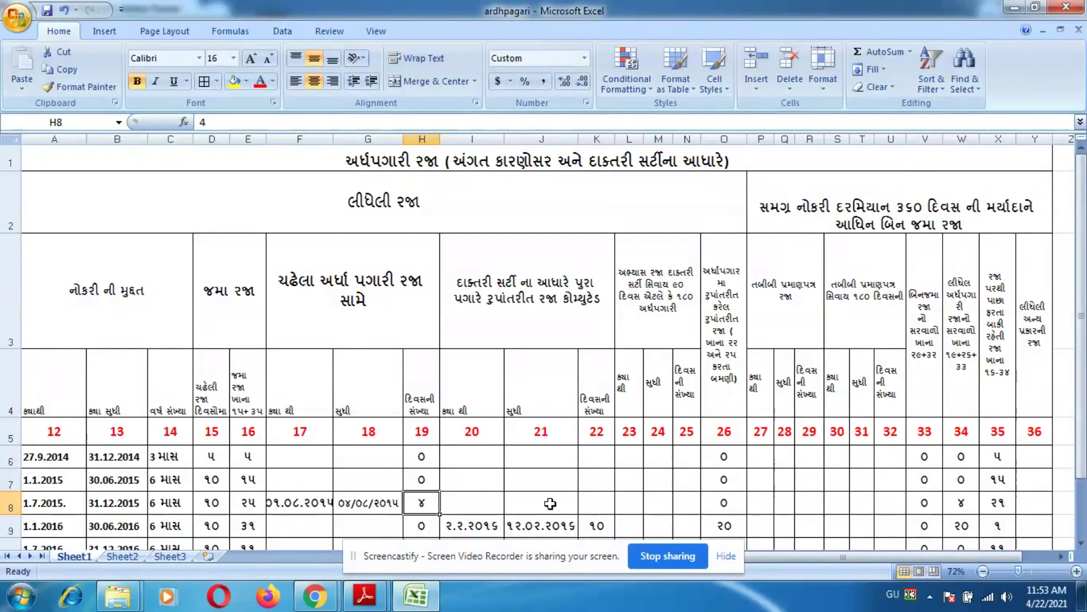
# - Compare row 8's total half-pay leave taken with its column 34 heading, the leave at credit and the remaining balance
pyautogui.click(954, 505)
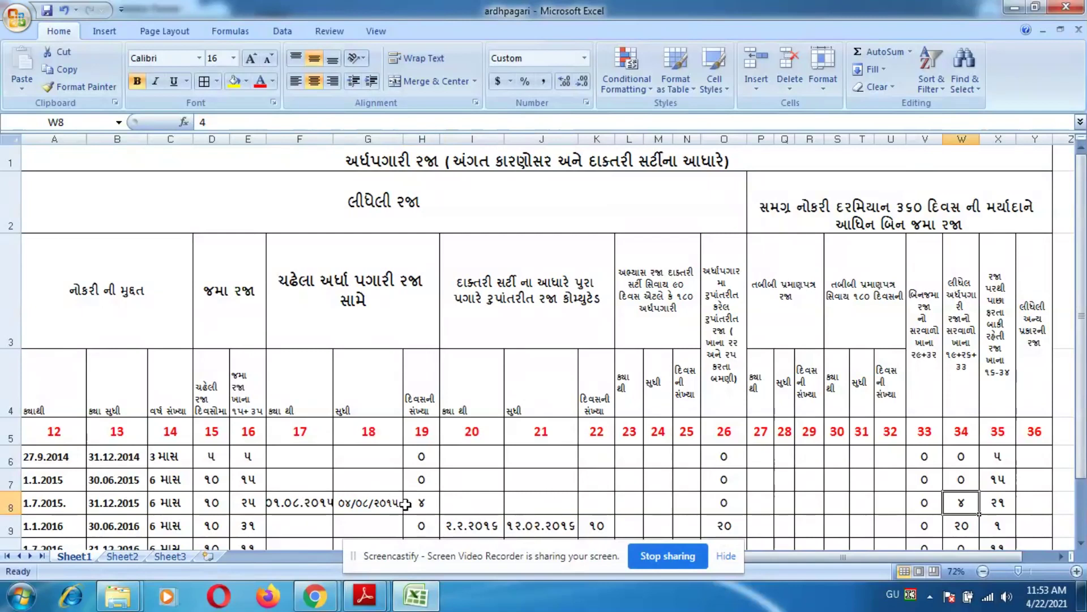
pyautogui.click(970, 352)
pyautogui.click(960, 504)
pyautogui.click(249, 503)
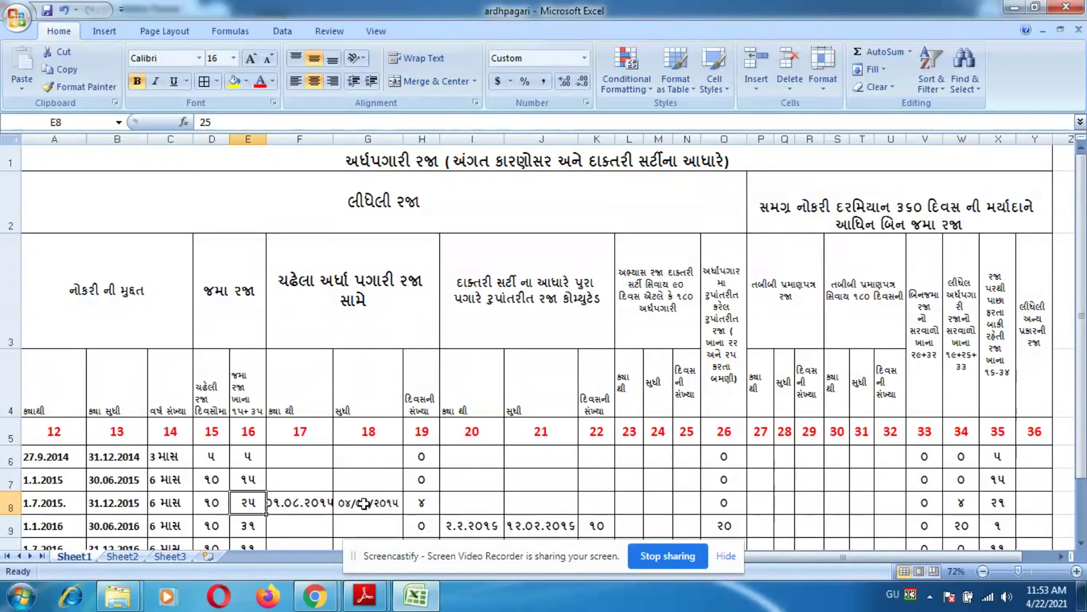
pyautogui.click(957, 503)
pyautogui.click(994, 502)
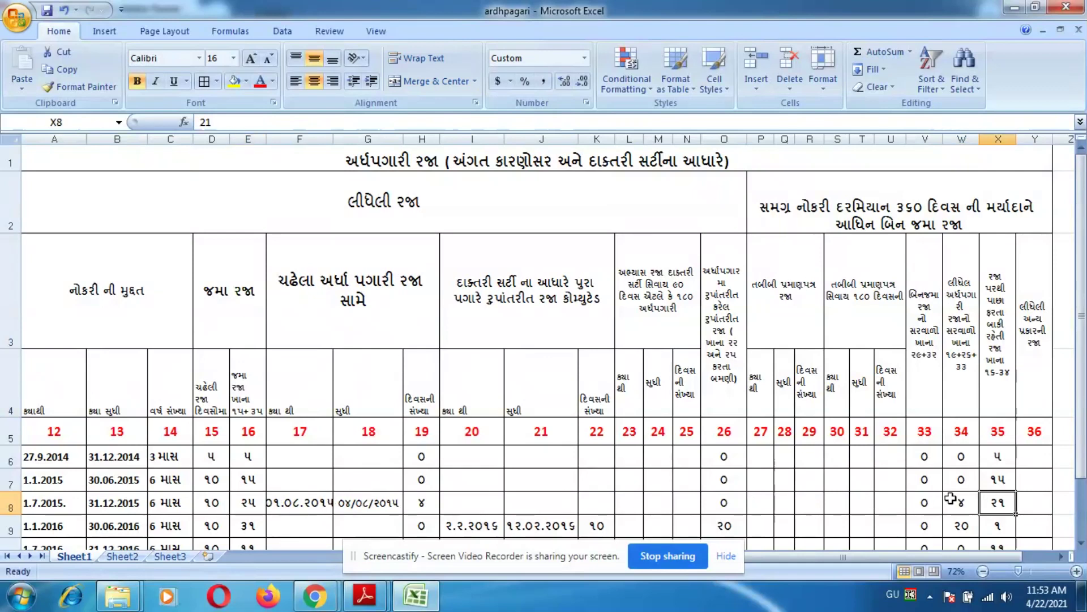
# - Check the earned leave and leave at credit in row 9, starting 1.1.2016, against the previous balance in X8
pyautogui.scroll(-1, 708, 433)
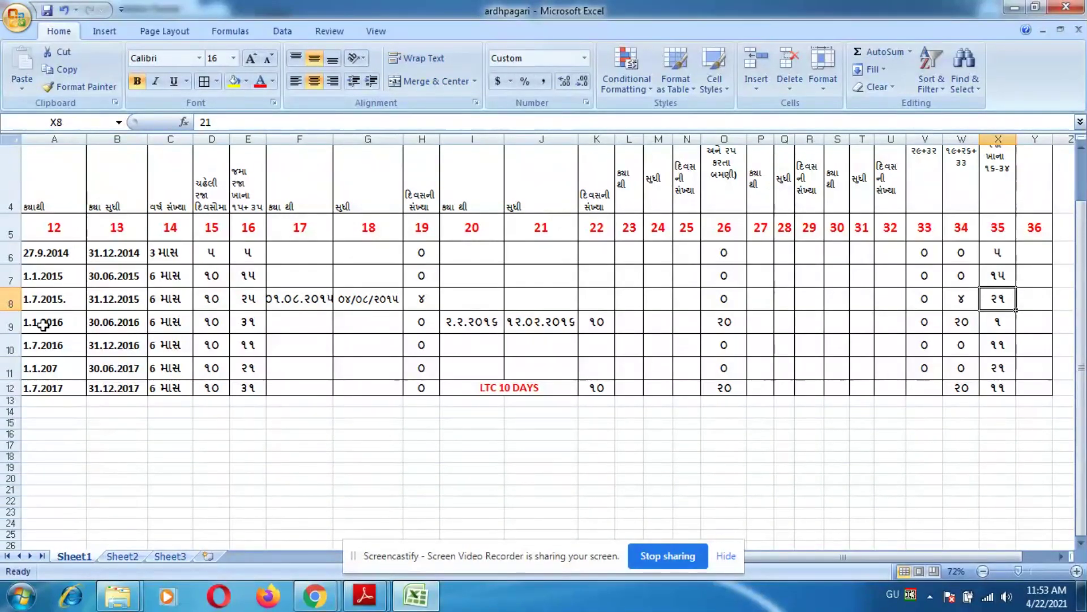
pyautogui.click(61, 323)
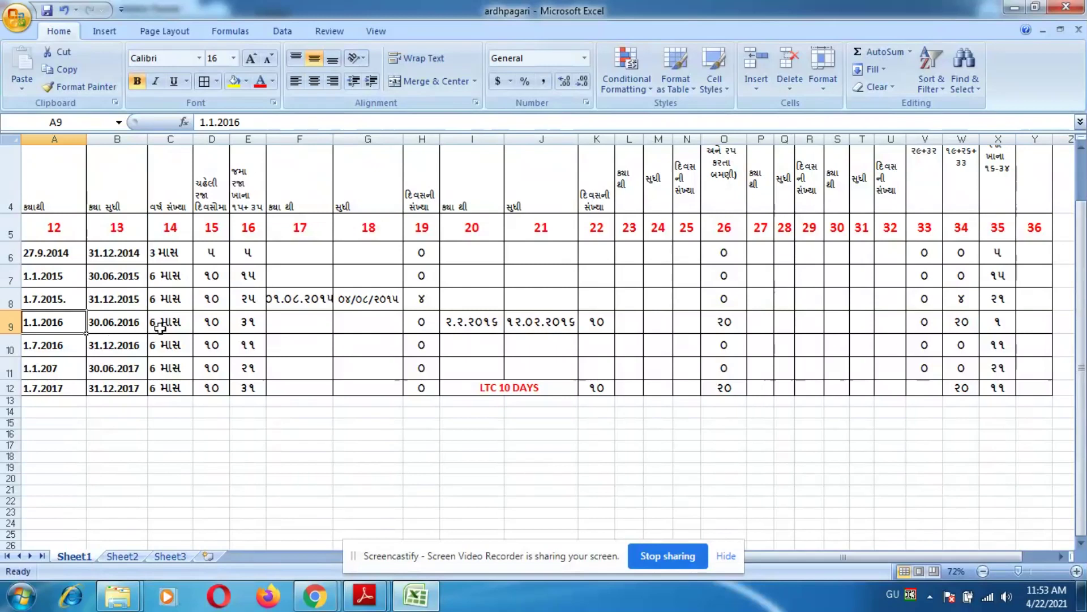
pyautogui.click(206, 322)
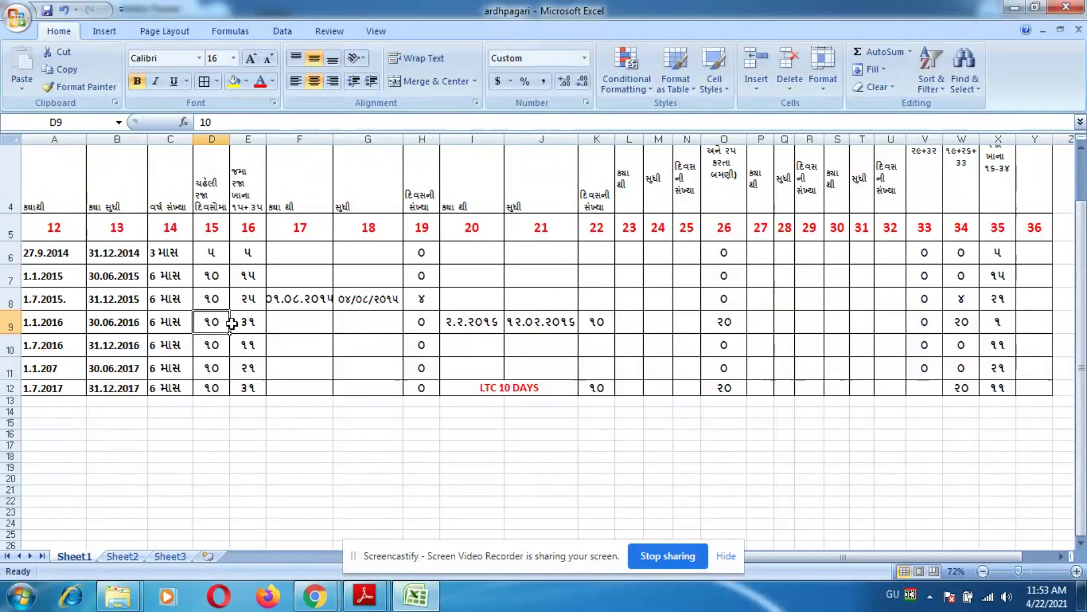
pyautogui.click(248, 323)
pyautogui.click(997, 304)
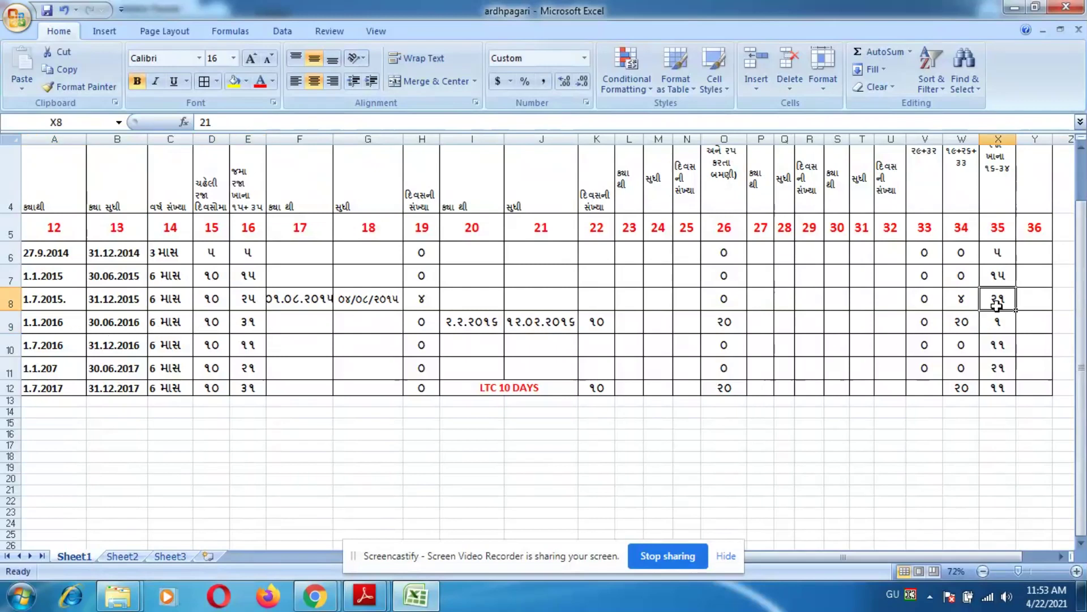
pyautogui.click(204, 325)
pyautogui.click(245, 324)
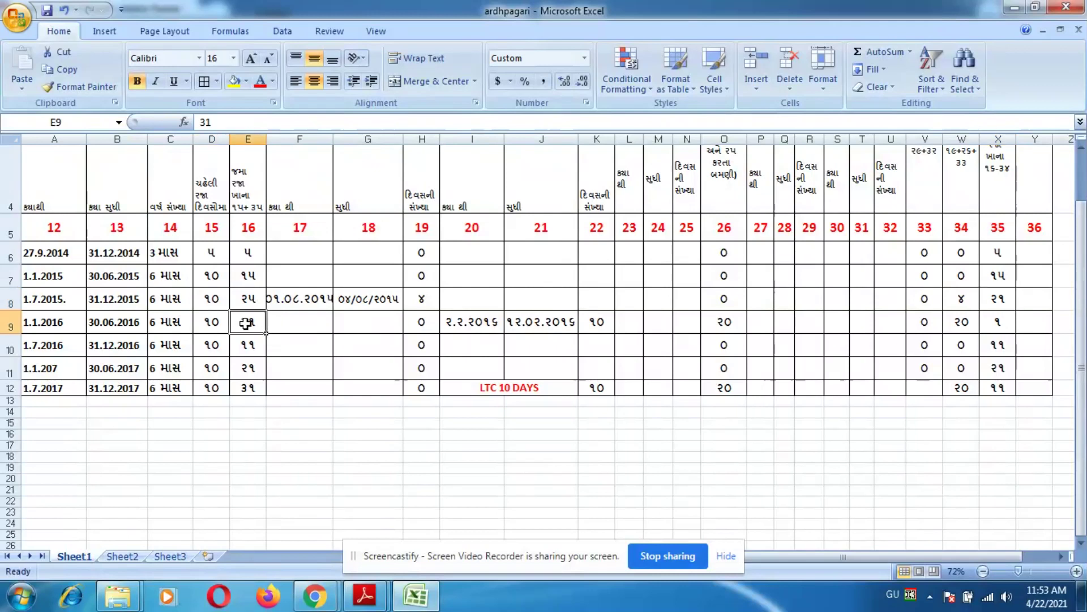
# - Examine row 9's commuted leave dates and day count, then compare them with the column 26 heading and its converted half-pay days
pyautogui.click(476, 321)
pyautogui.click(600, 326)
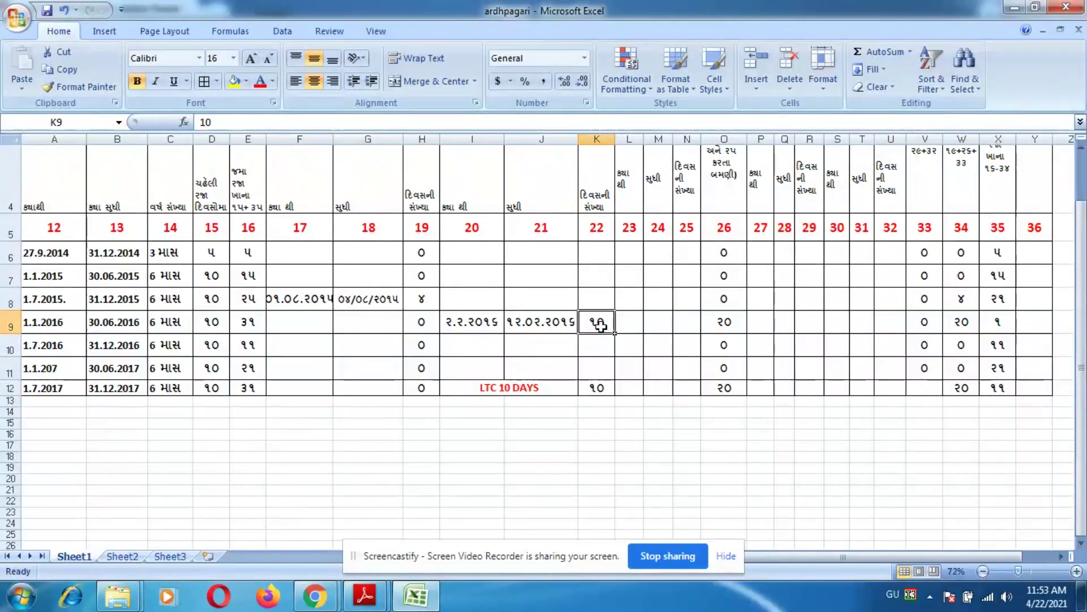
pyautogui.scroll(2, 563, 347)
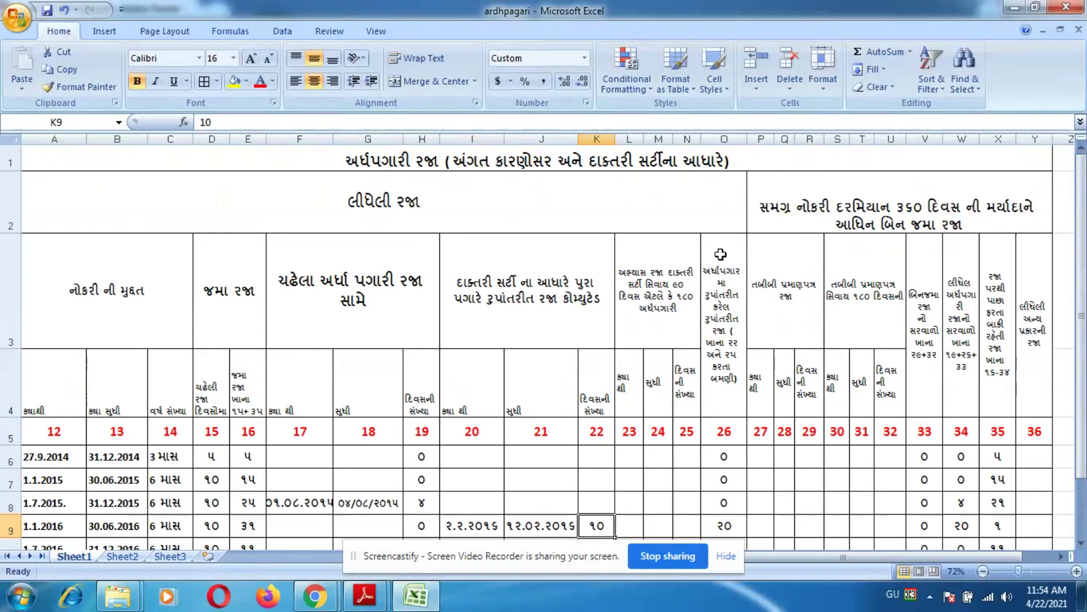
pyautogui.click(724, 139)
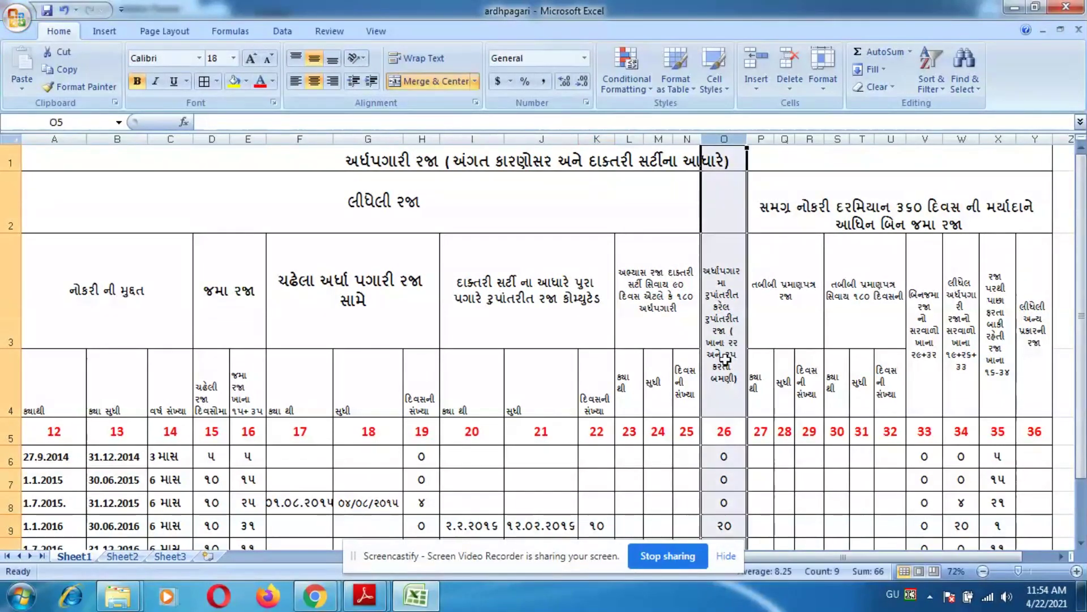
pyautogui.click(604, 528)
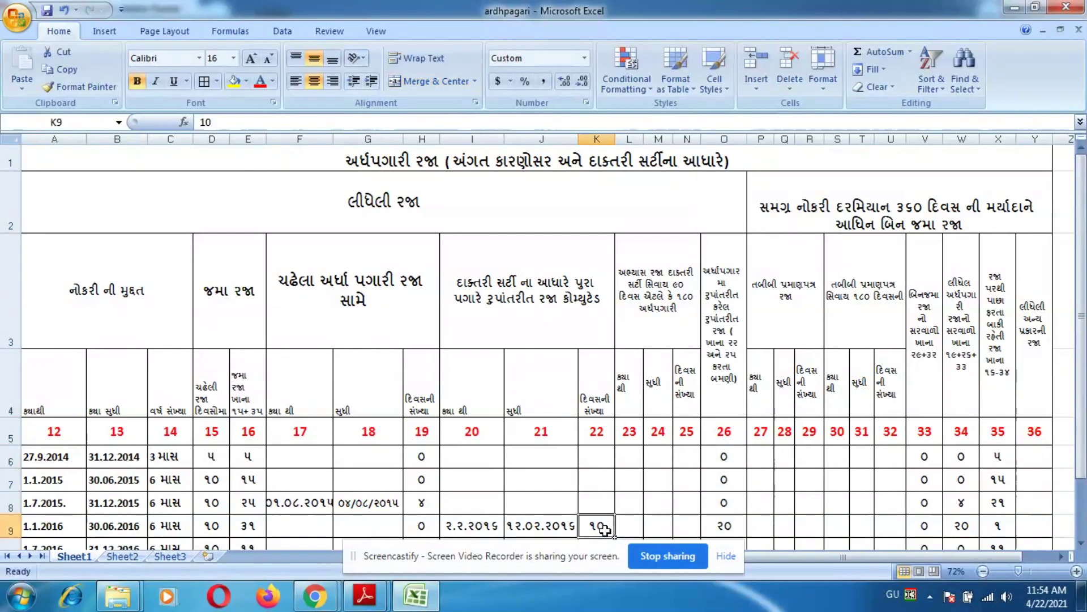
pyautogui.click(723, 525)
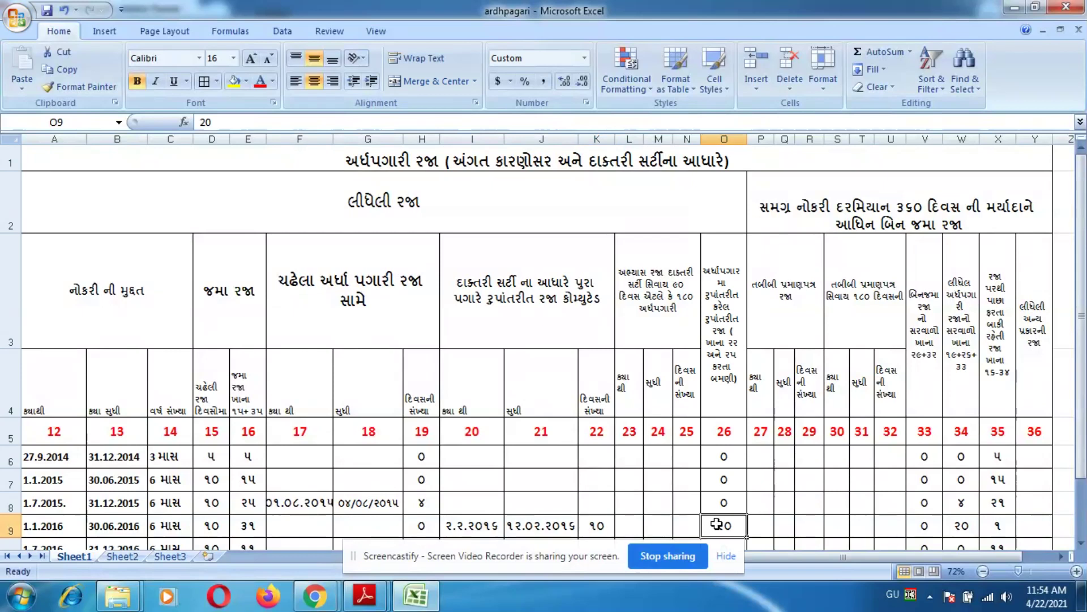
# - Check row 9's total half-pay leave taken in W9 and its remaining balance in X9
pyautogui.click(971, 526)
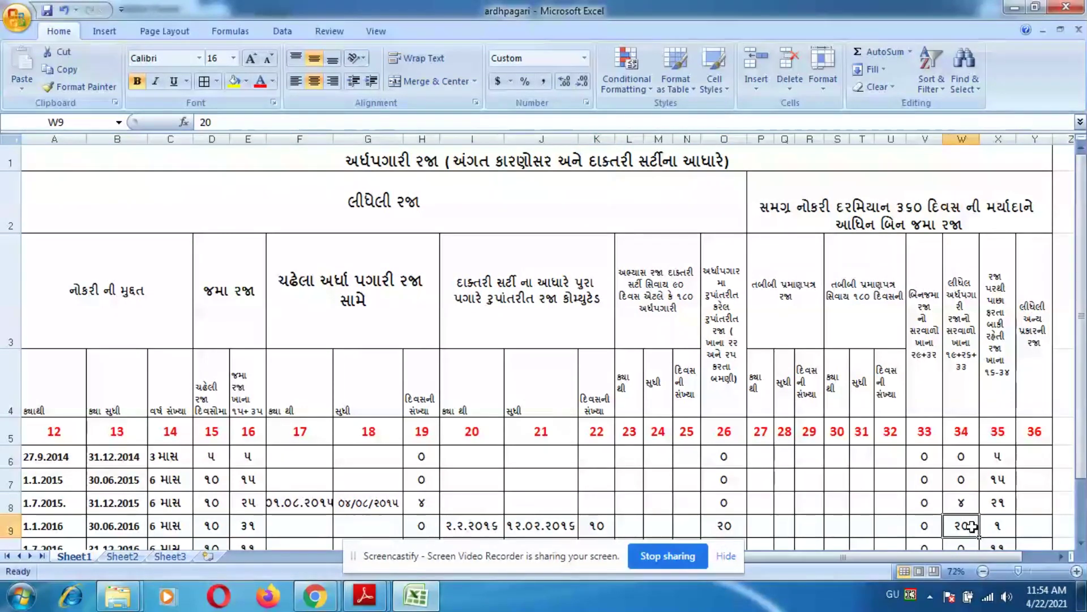
pyautogui.click(1005, 494)
pyautogui.click(965, 531)
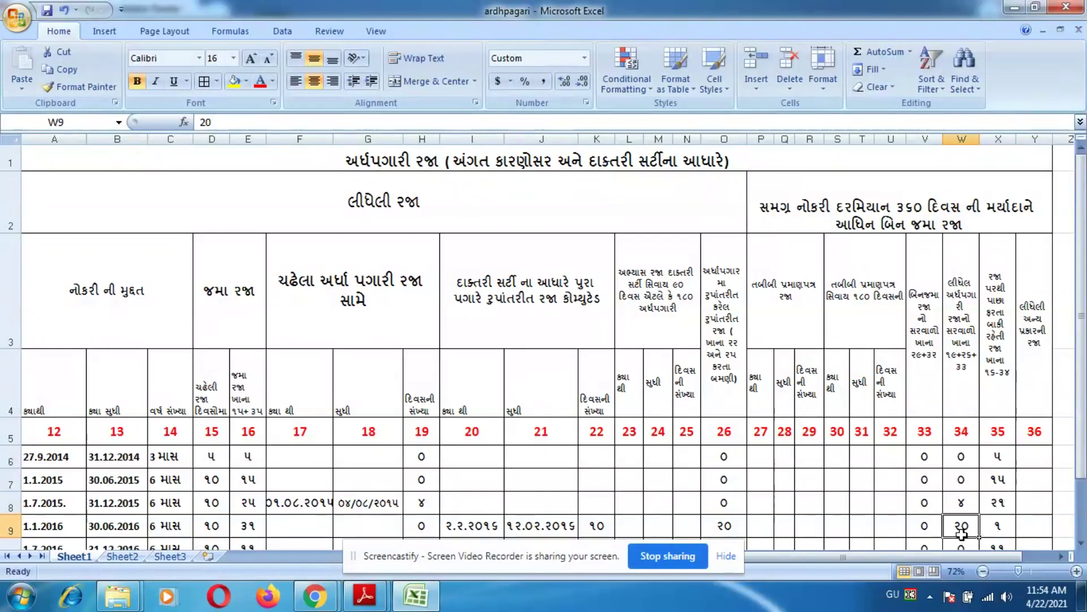
pyautogui.click(996, 528)
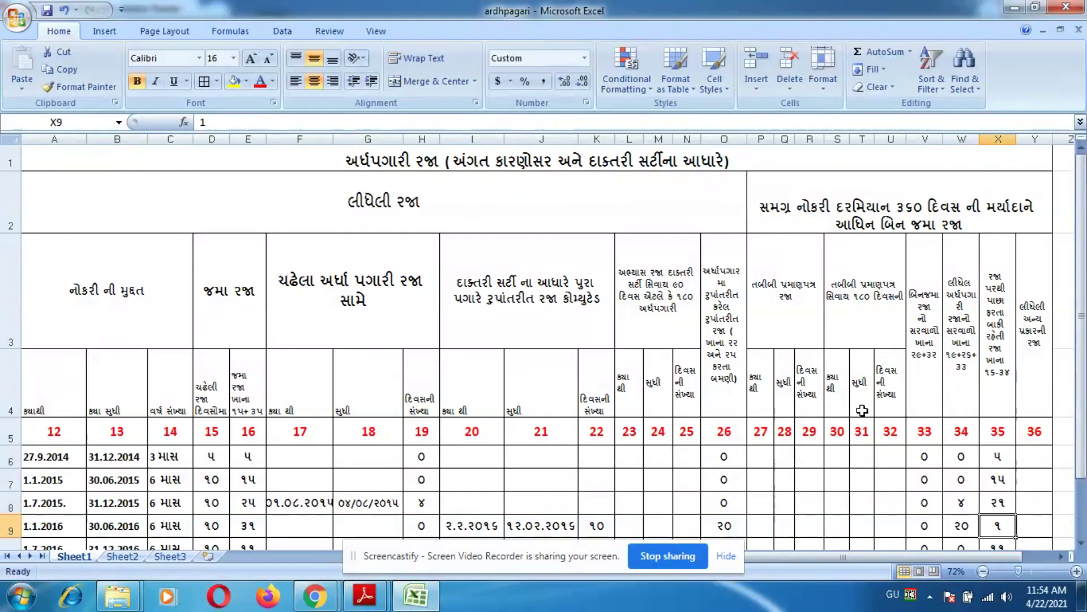
# - Review row 10, starting 1.7.2016, from its service period and earned leave through the leave-taken cells to closing balance X10
pyautogui.scroll(-1, 851, 403)
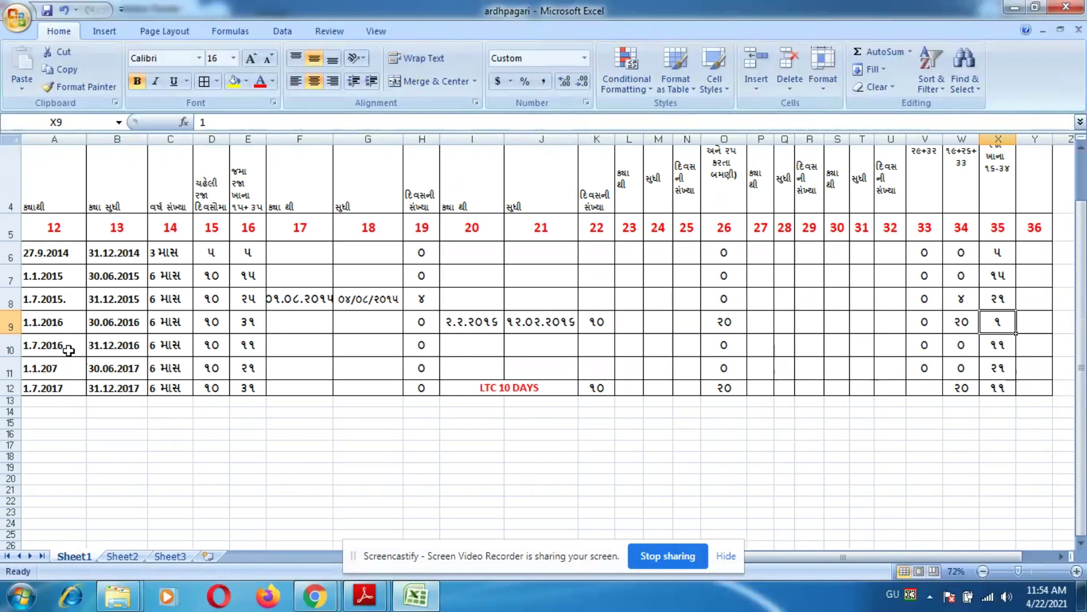
pyautogui.click(166, 345)
pyautogui.click(211, 345)
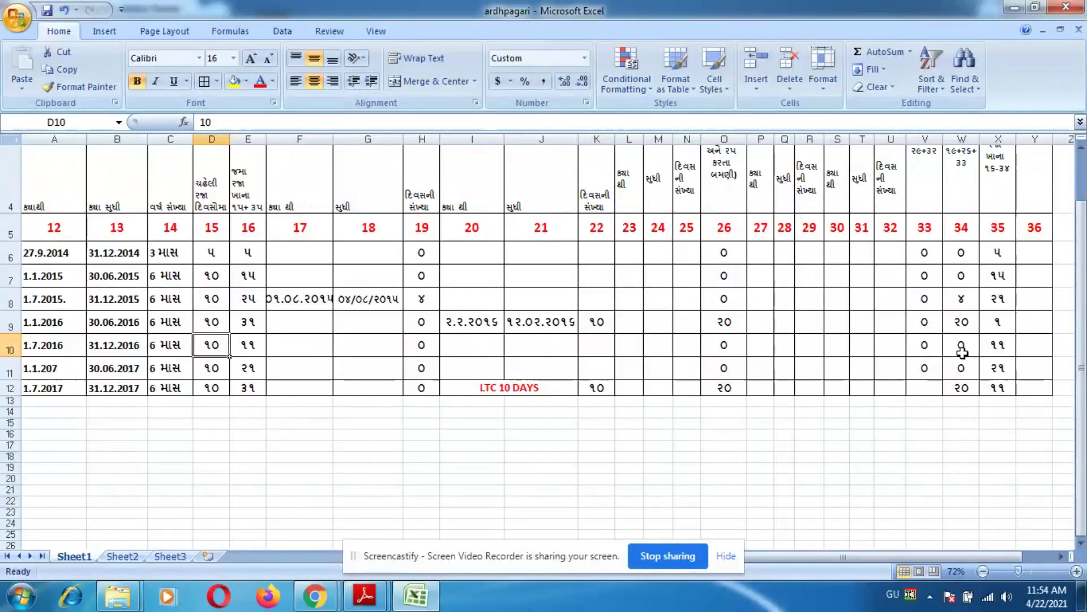
pyautogui.moveTo(273, 346); pyautogui.dragTo(994, 346)
pyautogui.click(997, 345)
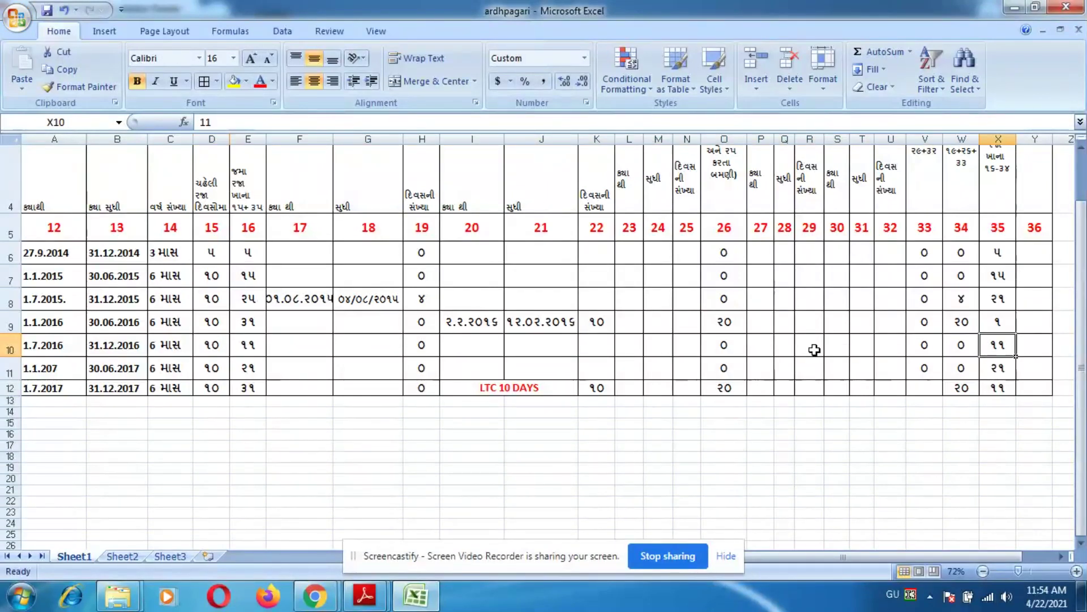
# - Check row 11's earned leave, leave at credit and leave-taken cells for the period ending 30.06.2017
pyautogui.click(218, 371)
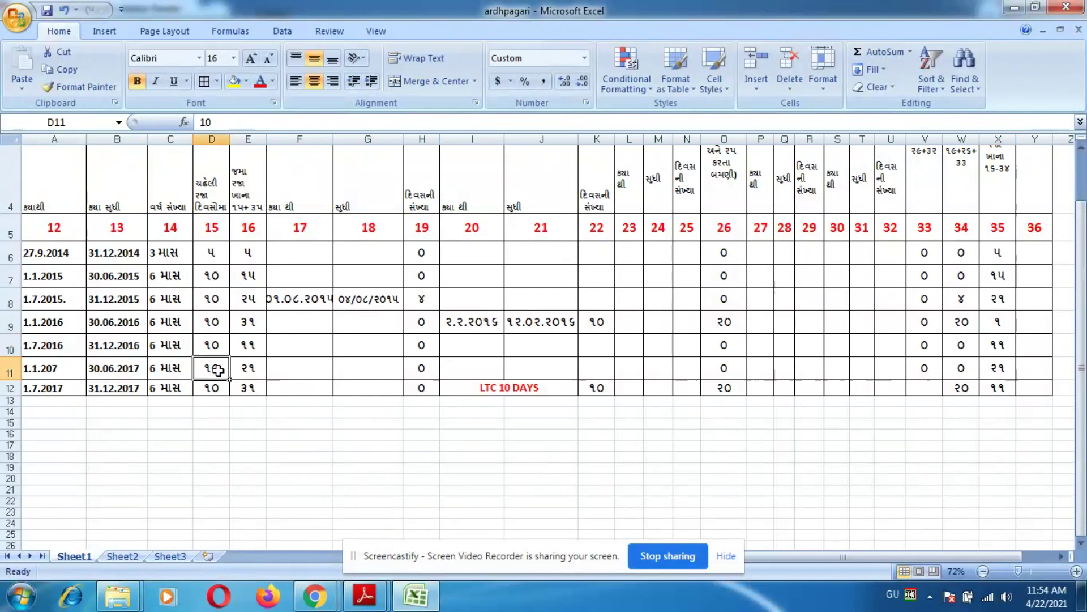
pyautogui.click(249, 369)
pyautogui.moveTo(570, 368); pyautogui.dragTo(934, 375)
pyautogui.click(310, 445)
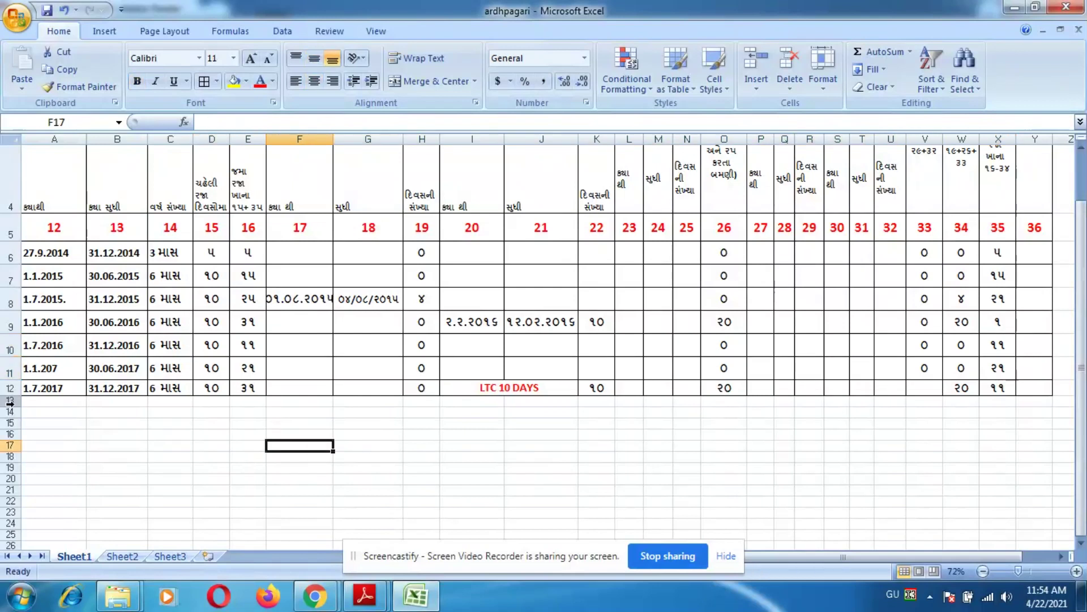
# - Examine row 12's service period starting 1.7.2017, with its earned leave and leave at credit
pyautogui.click(62, 390)
pyautogui.click(125, 400)
pyautogui.click(212, 389)
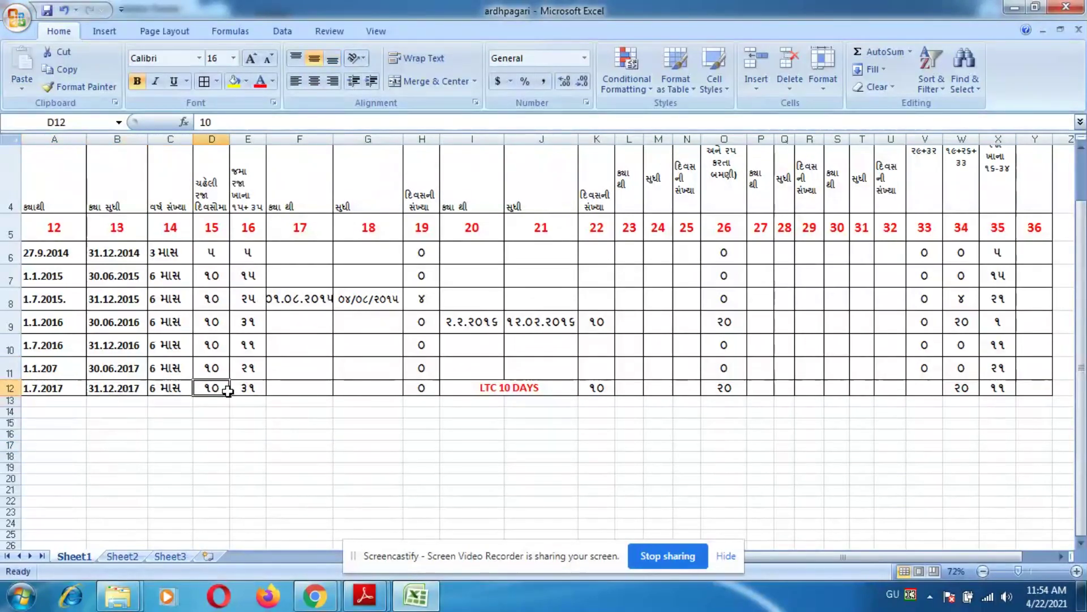
pyautogui.click(258, 401)
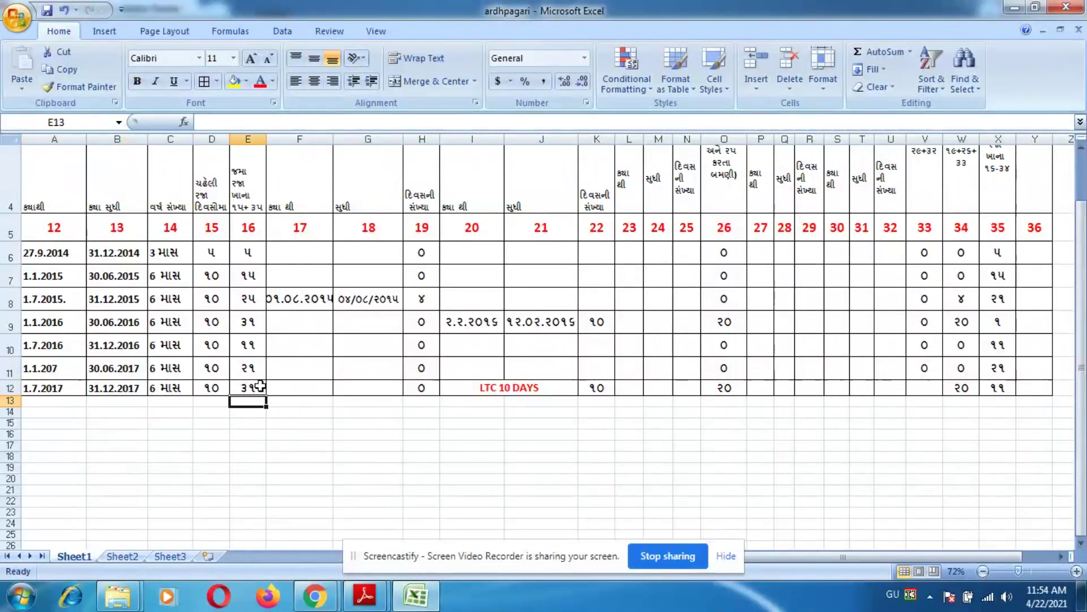
pyautogui.click(258, 387)
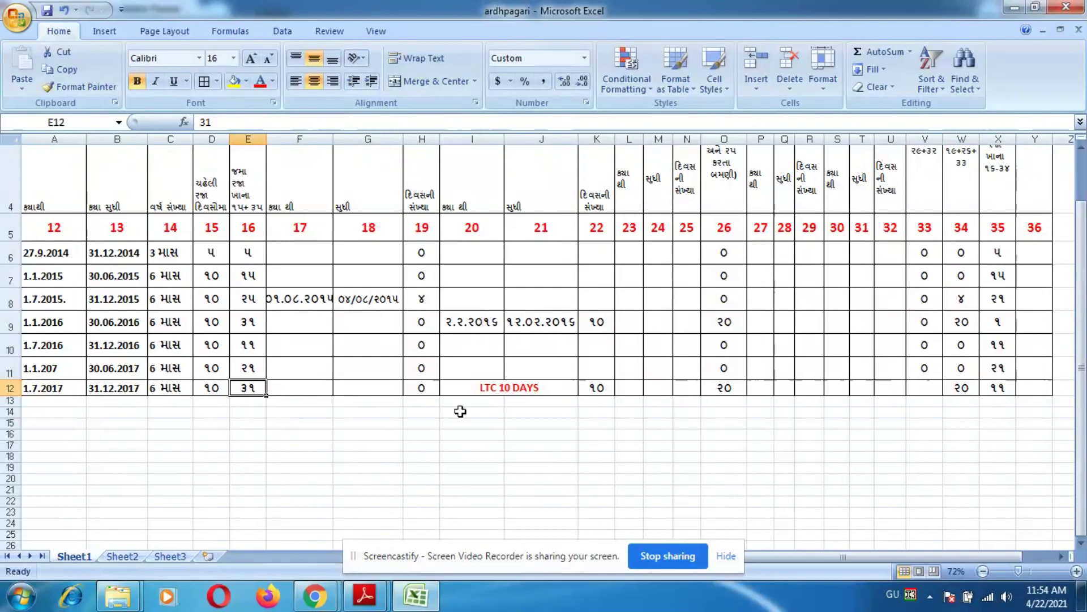
# - Compare row 12's LTC leave entry and day count with the leave at credit and the converted half-pay days in O12
pyautogui.click(508, 391)
pyautogui.click(243, 390)
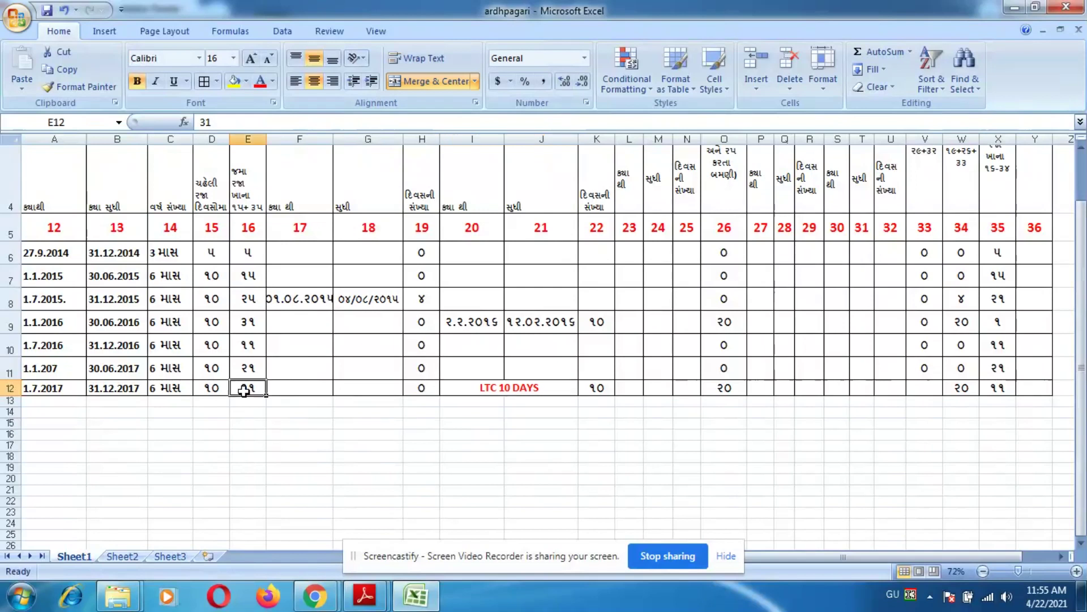
pyautogui.click(603, 392)
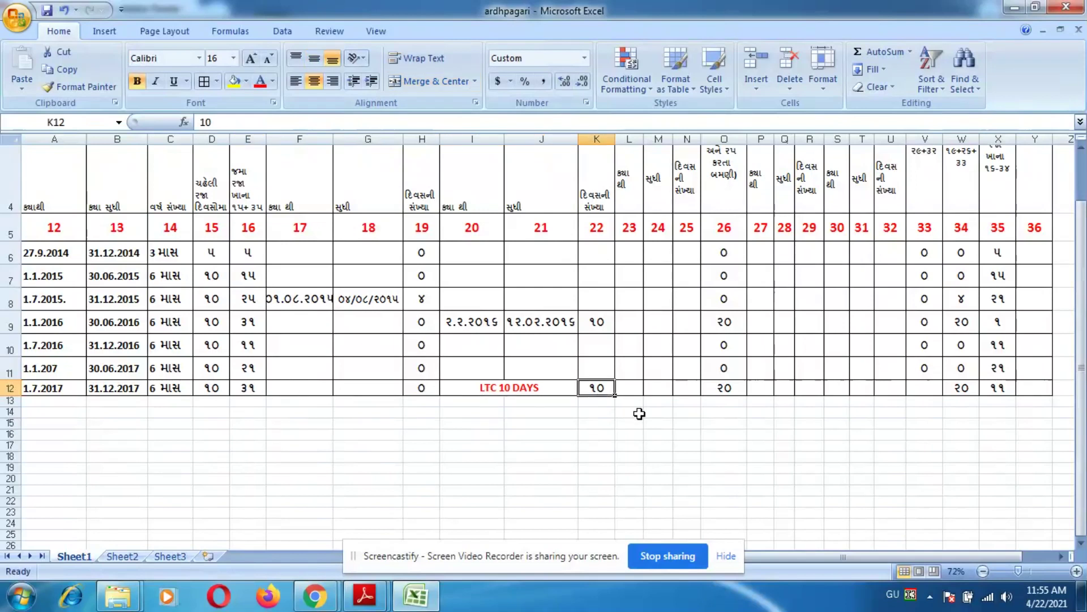
pyautogui.click(718, 386)
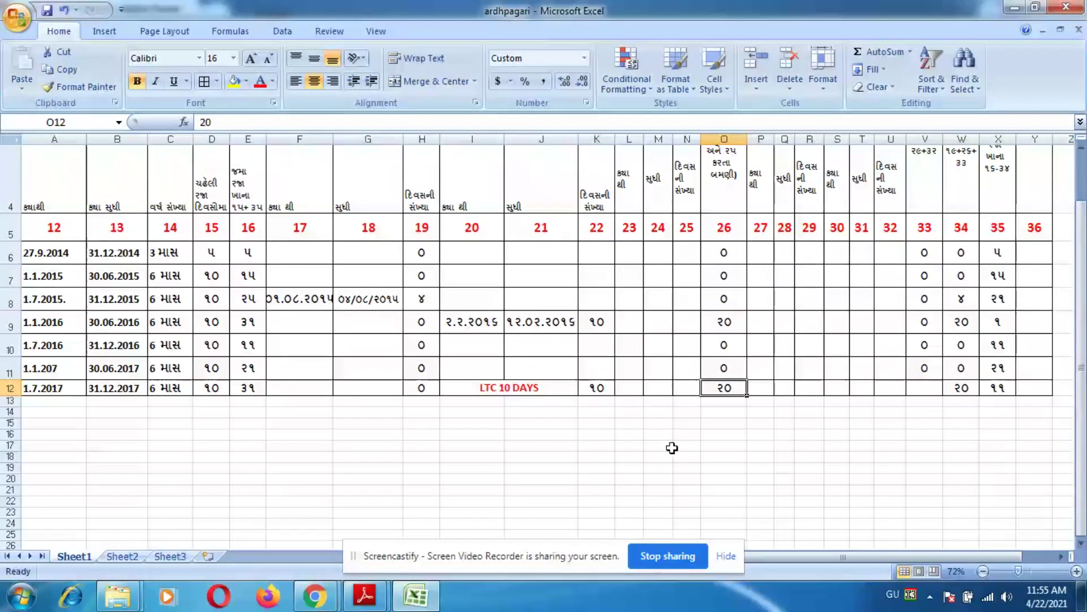
# - Check row 12's leave at credit against the half-pay days deducted, the total leave taken and closing balance X12
pyautogui.click(260, 387)
pyautogui.click(708, 388)
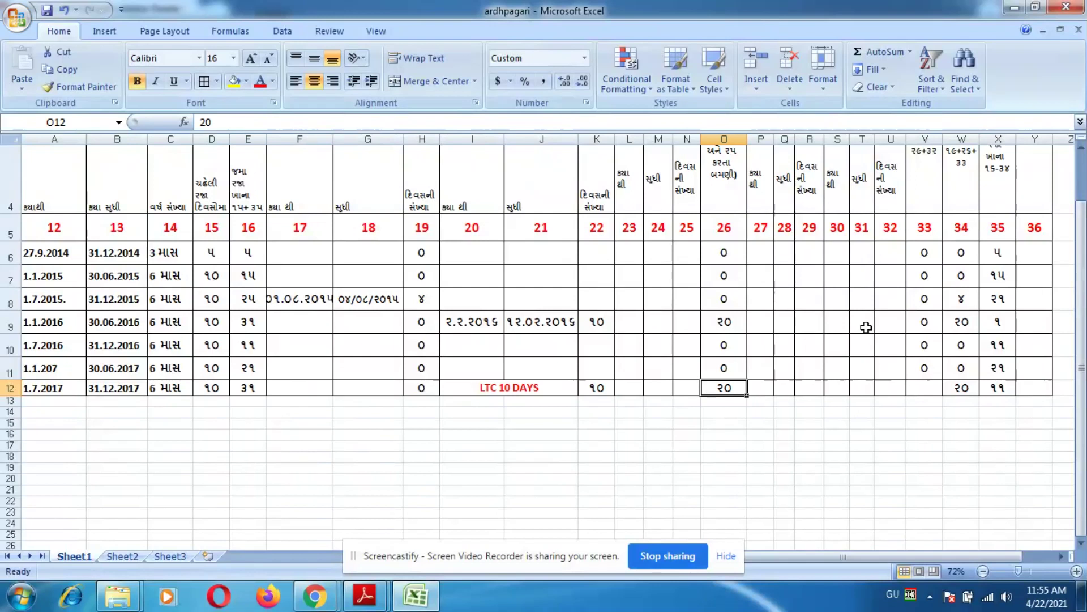
pyautogui.click(961, 387)
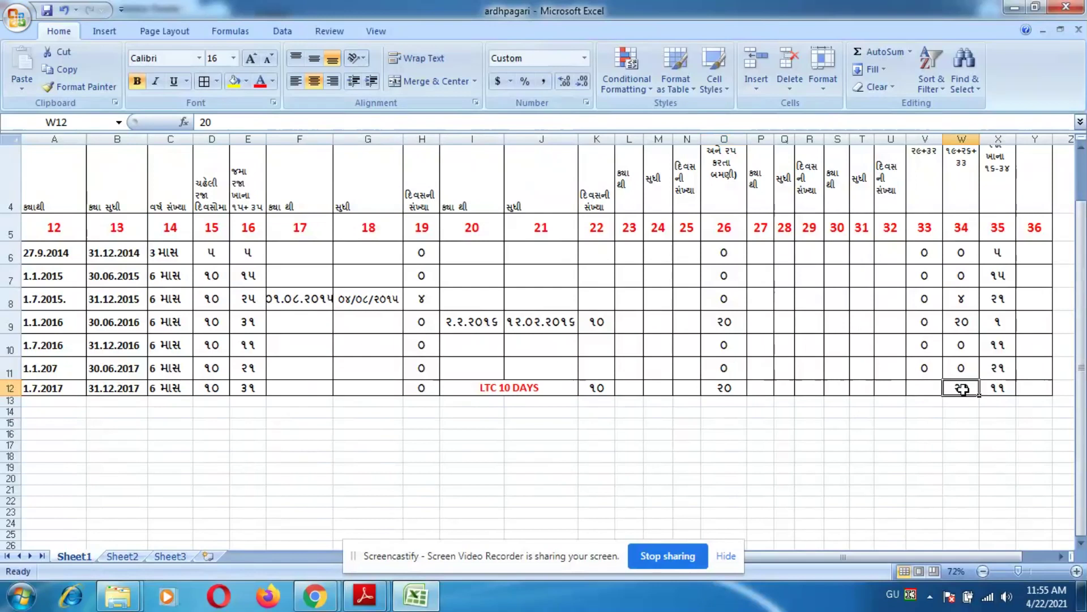
pyautogui.click(1001, 390)
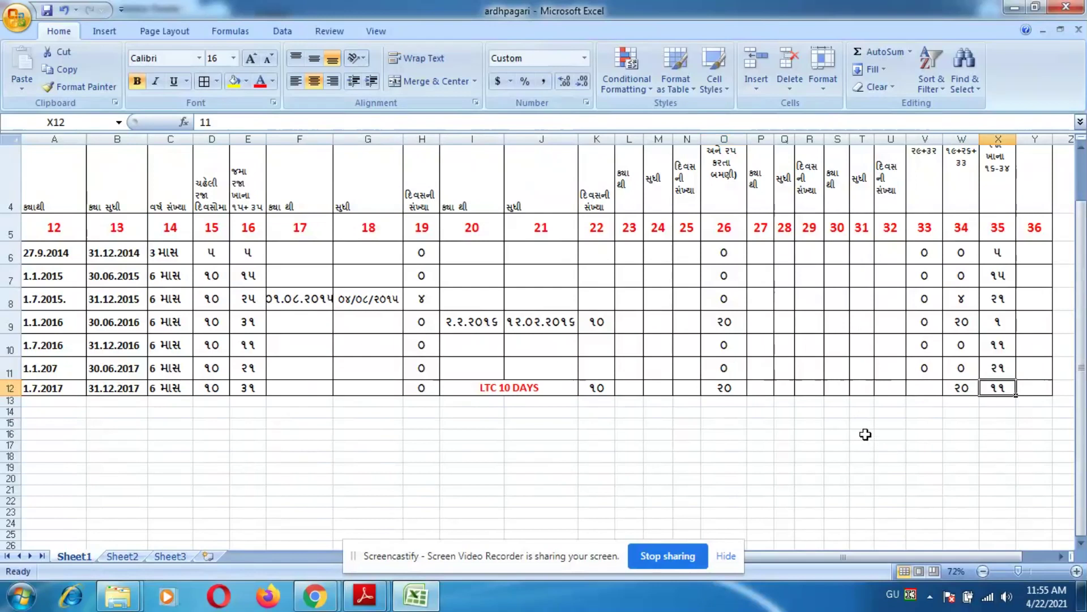
# - Examine the P2 heading on leave not due within the 360-day service limit alongside the leave account rows
pyautogui.click(38, 404)
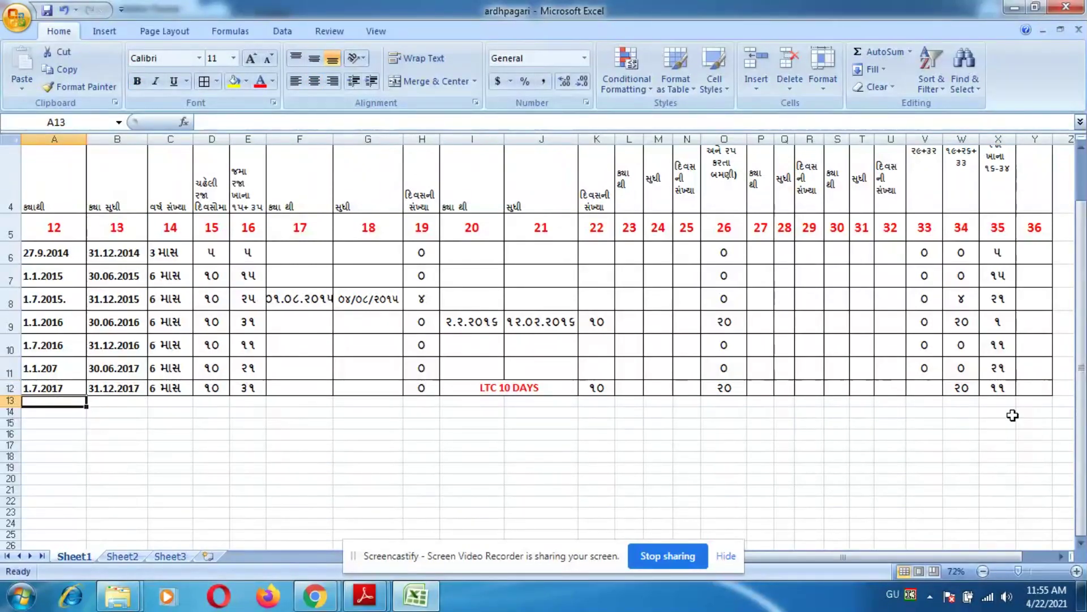
pyautogui.scroll(1, 771, 456)
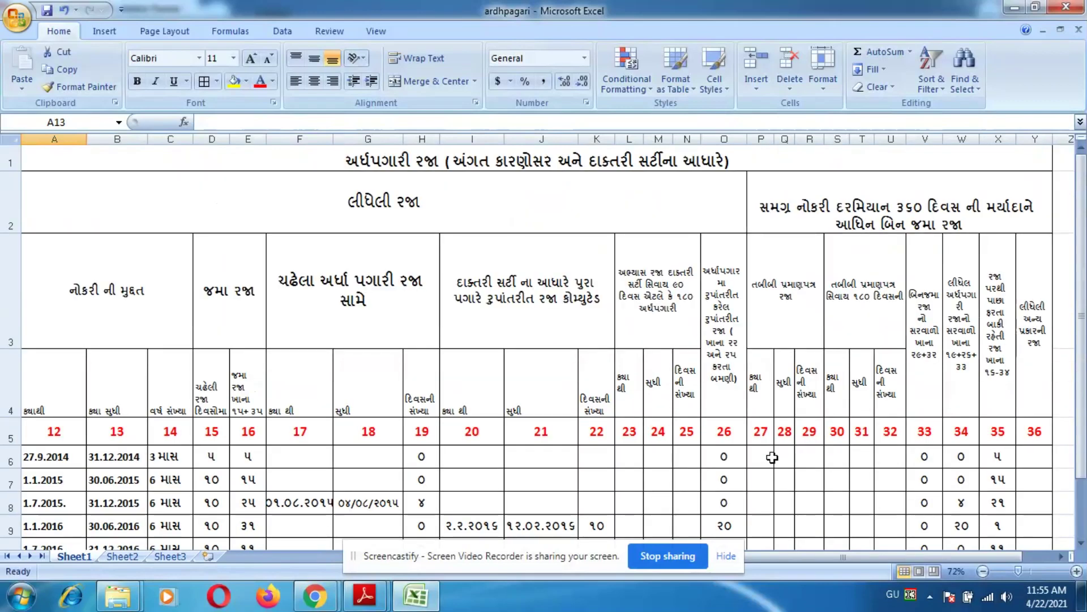
pyautogui.scroll(-1, 775, 456)
pyautogui.scroll(1, 777, 445)
pyautogui.click(901, 224)
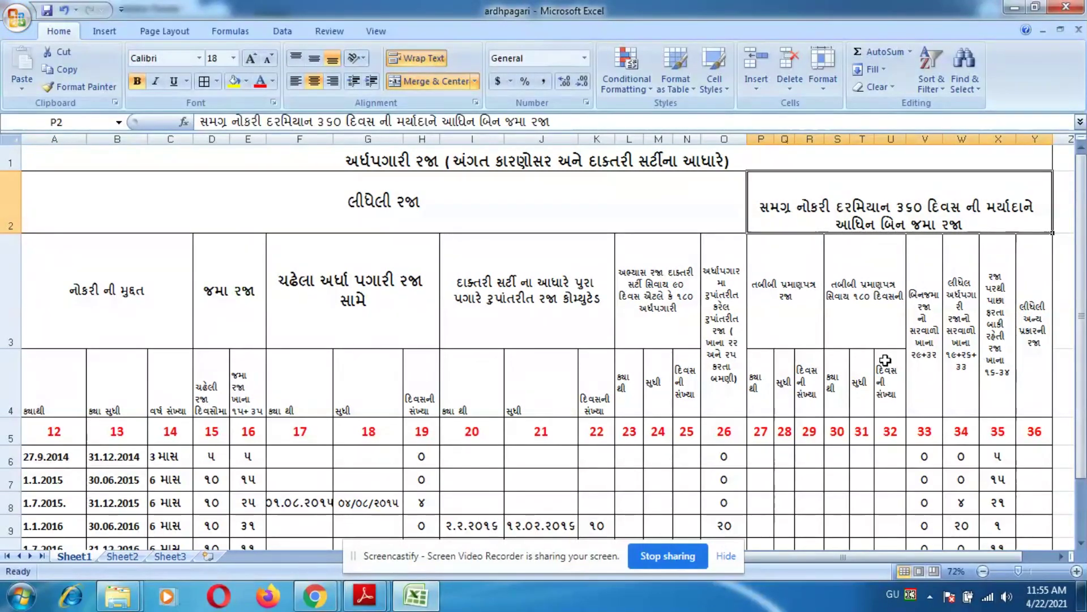
pyautogui.scroll(-1, 885, 360)
pyautogui.scroll(1, 861, 322)
pyautogui.scroll(-1, 533, 502)
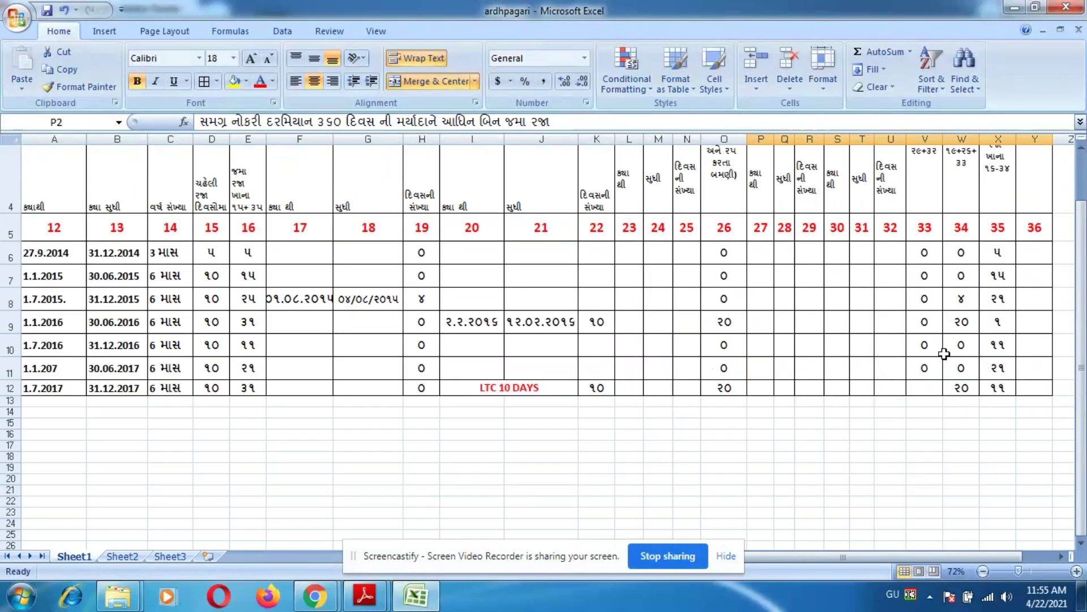
pyautogui.scroll(1, 819, 380)
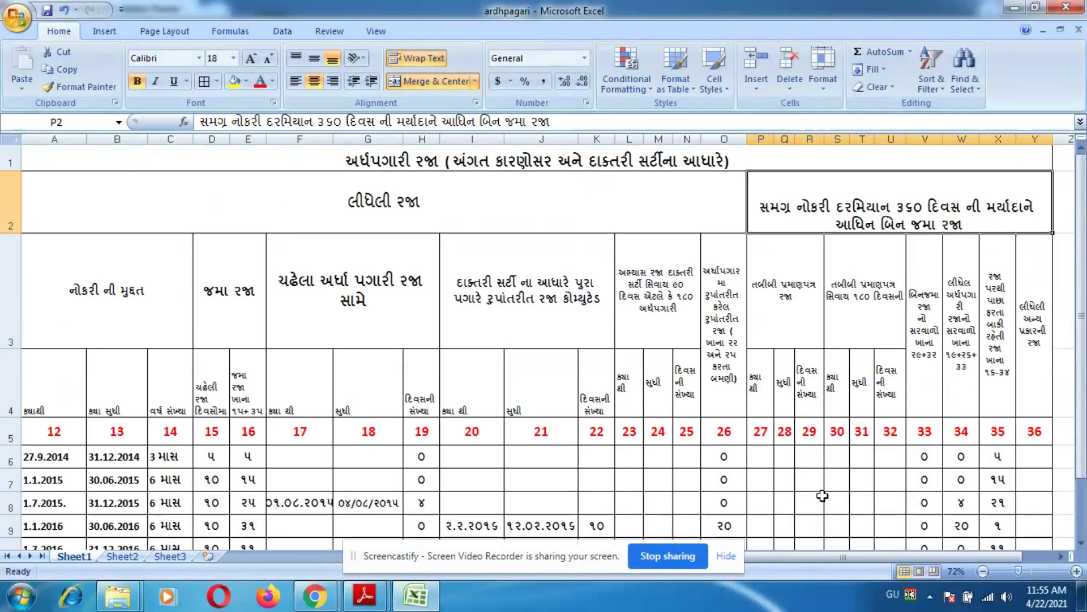
# - Examine row 9's leave-not-due cells under columns 27 to 29 in relation to the remaining balances in column 35
pyautogui.click(798, 487)
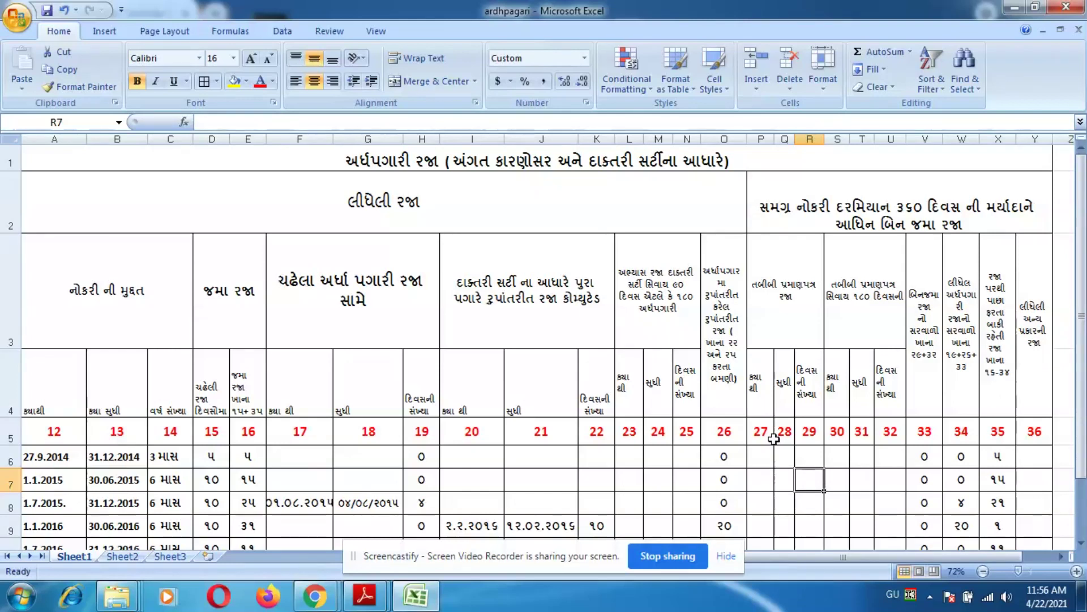
pyautogui.click(757, 527)
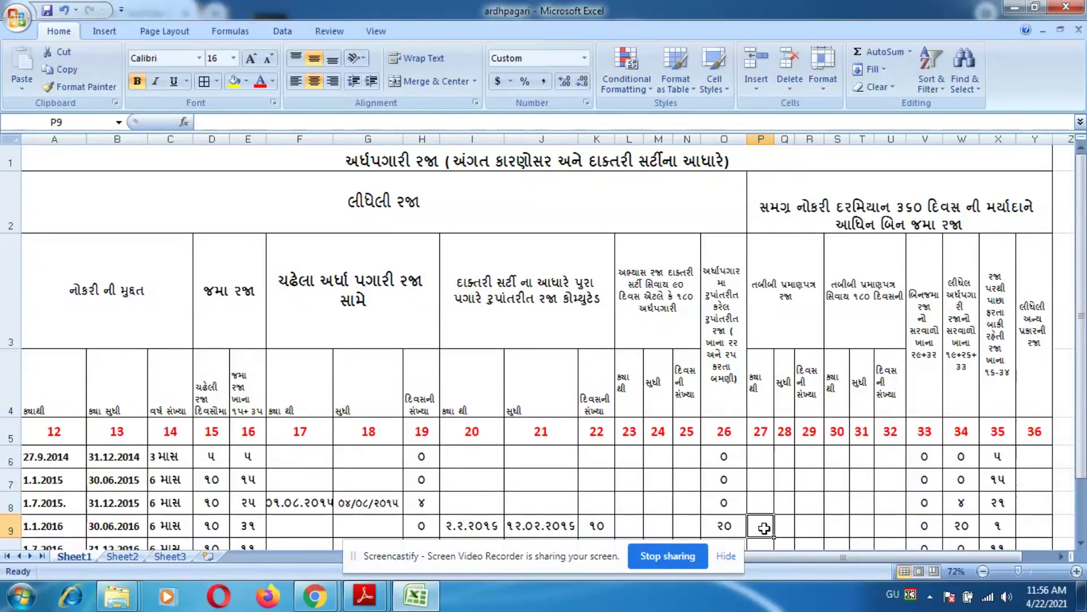
pyautogui.click(788, 527)
pyautogui.click(810, 526)
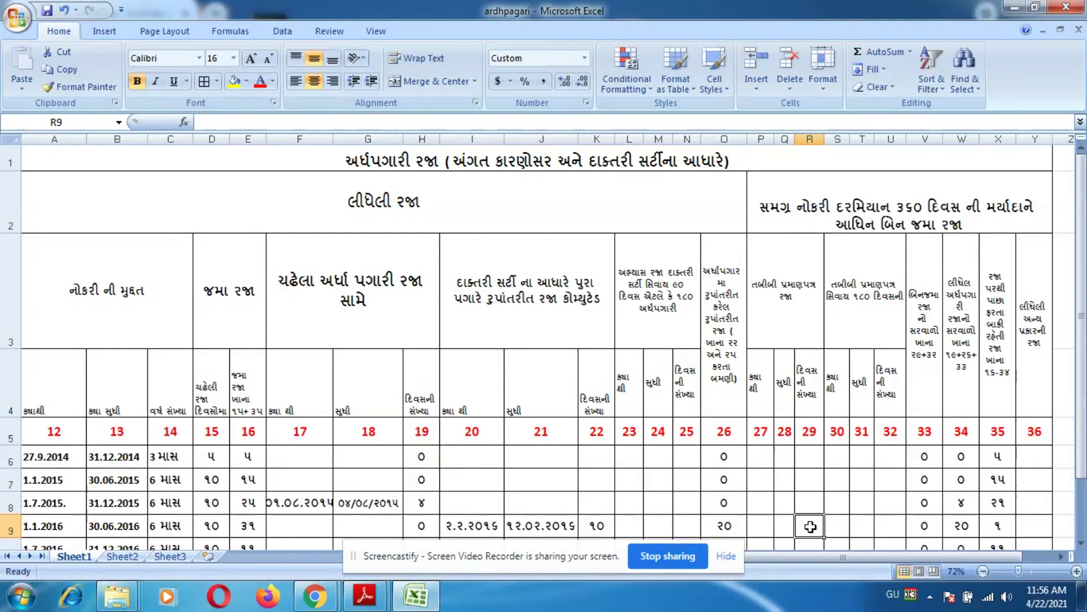
pyautogui.click(982, 526)
pyautogui.scroll(-1, 882, 442)
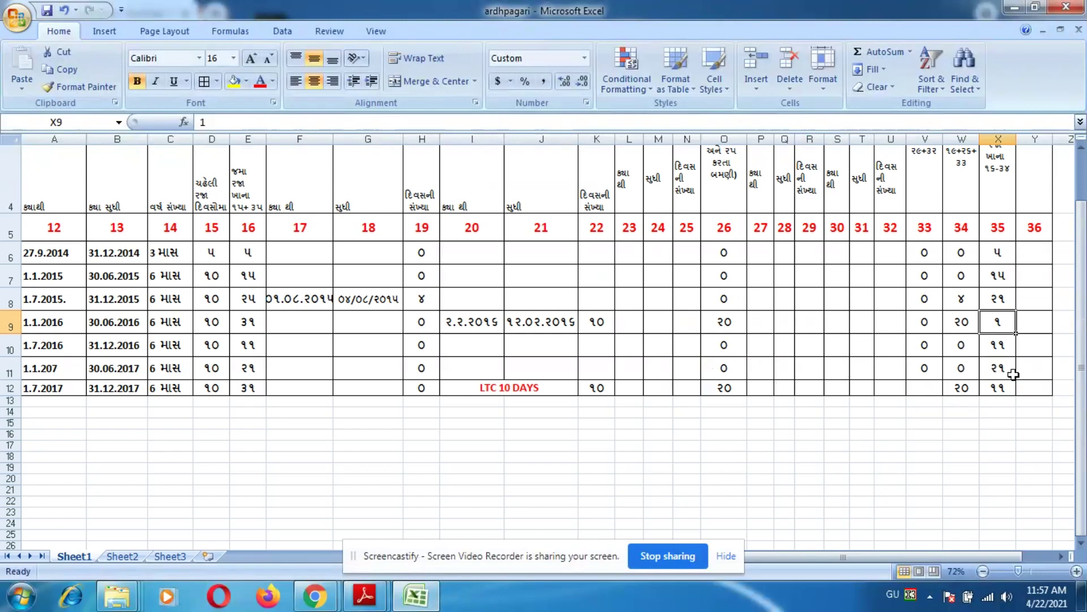
# - Read the headings for leave not due without and with a medical certificate, and the study leave heading in L3
pyautogui.scroll(1, 956, 356)
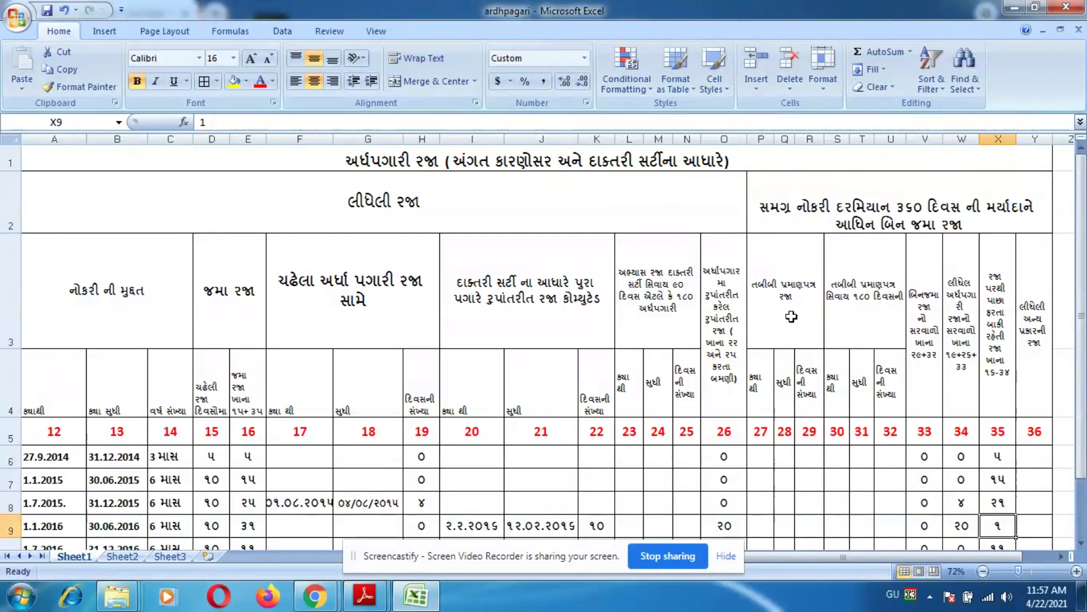
pyautogui.click(867, 310)
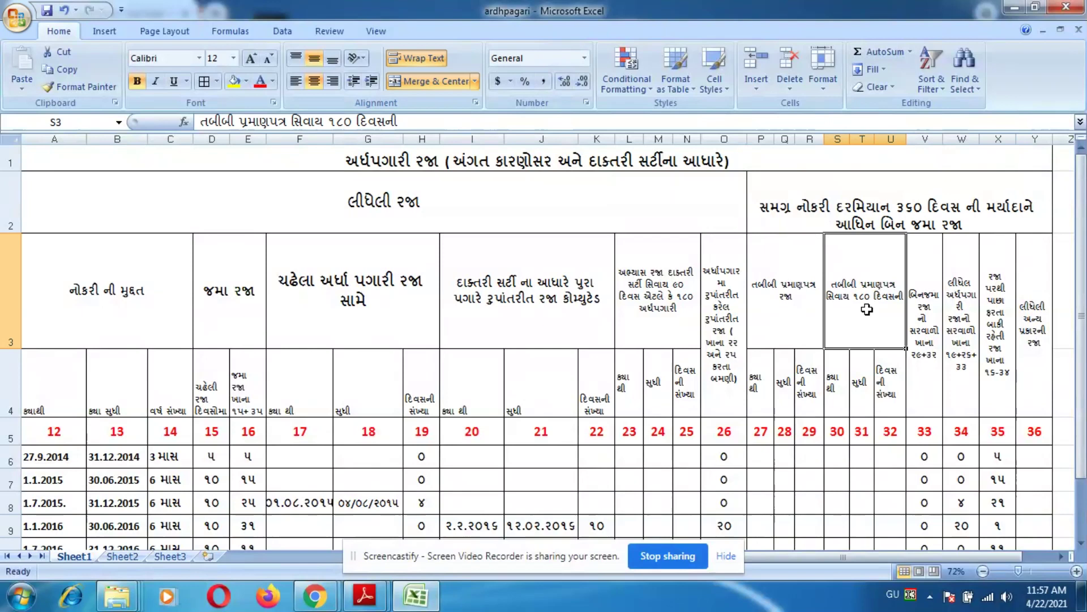
pyautogui.click(782, 318)
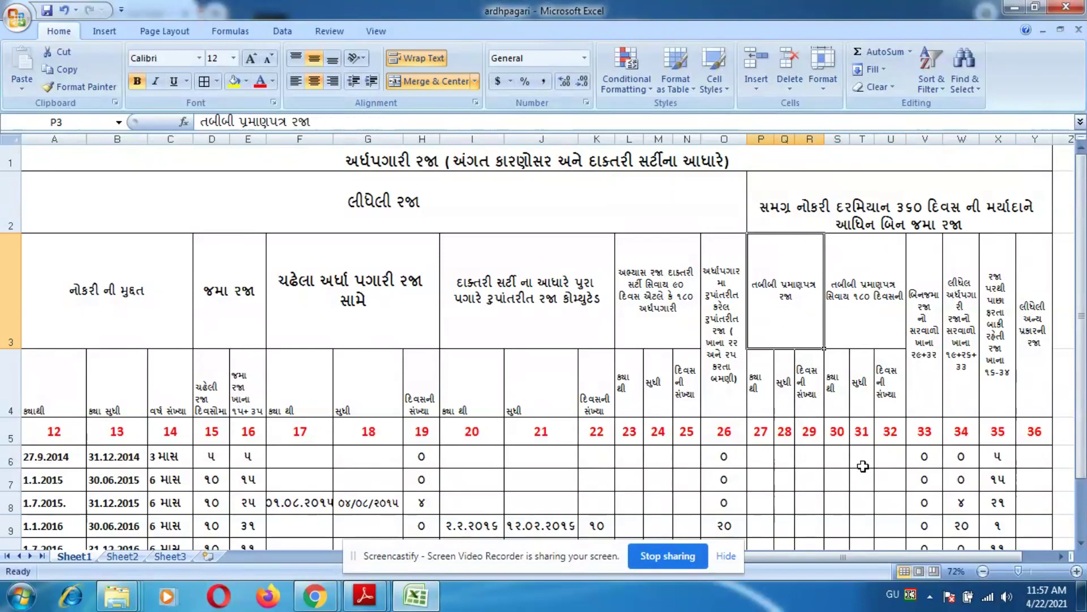
pyautogui.click(662, 320)
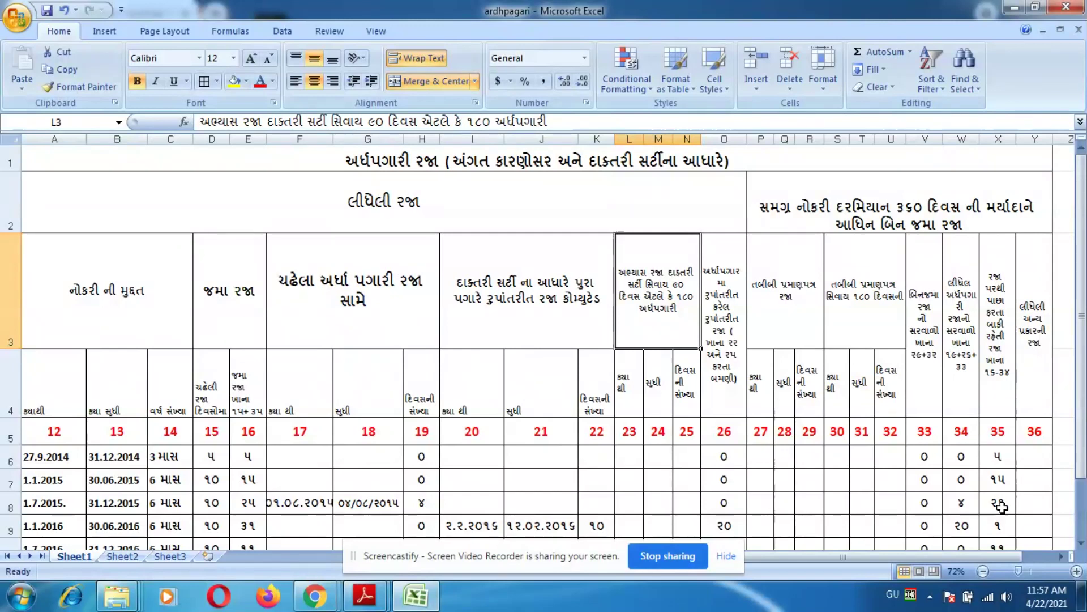
pyautogui.scroll(-1, 612, 464)
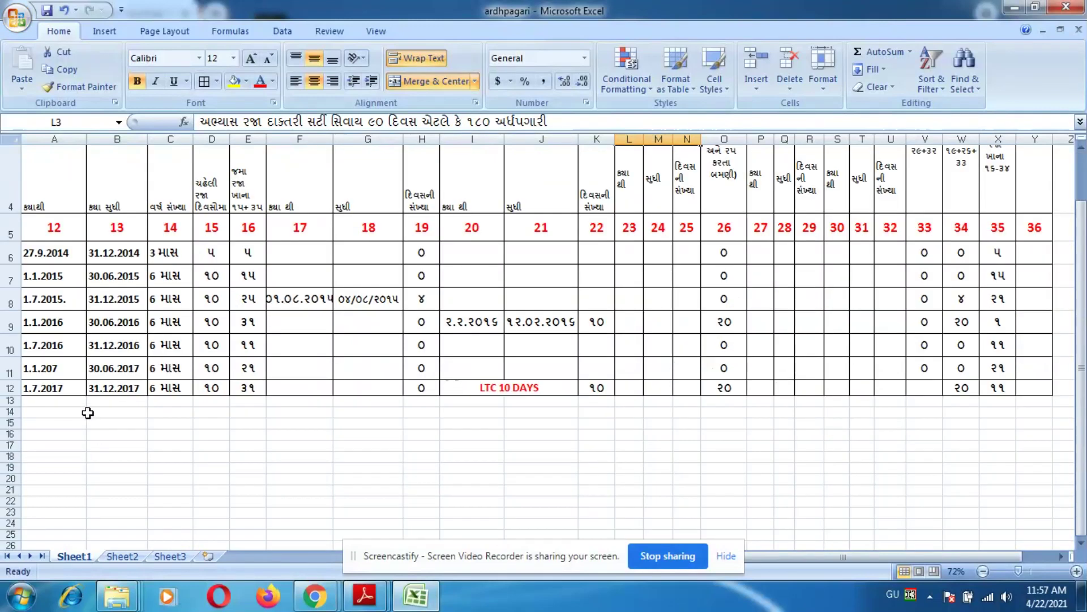
pyautogui.click(235, 412)
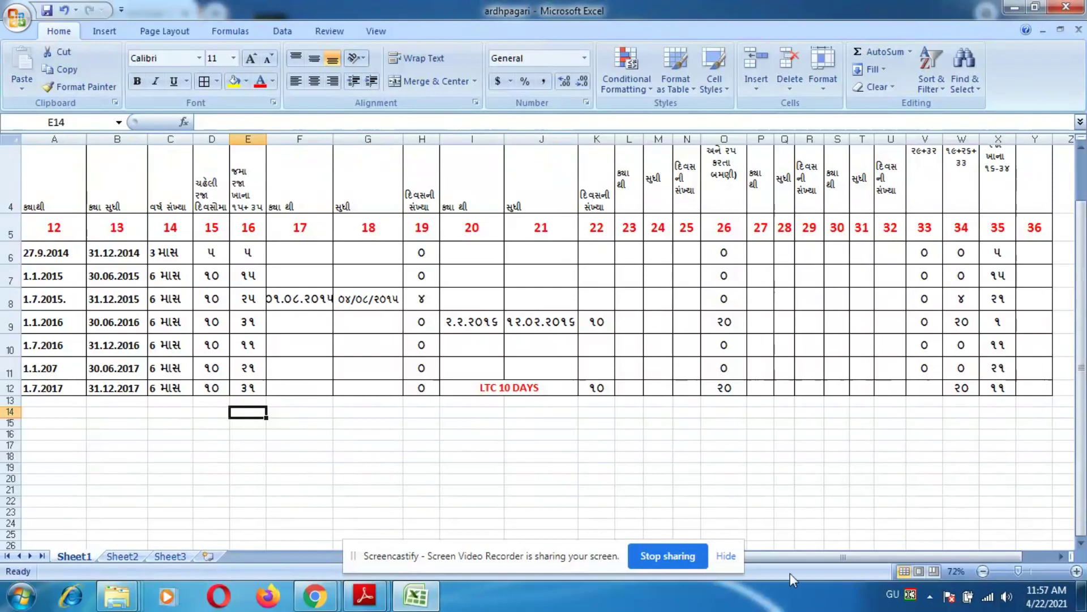
pyautogui.click(825, 560)
# - Reduce the font size of the half-pay leave dates in F8:G8 to 14 so they fit their cells
pyautogui.scroll(1, 559, 451)
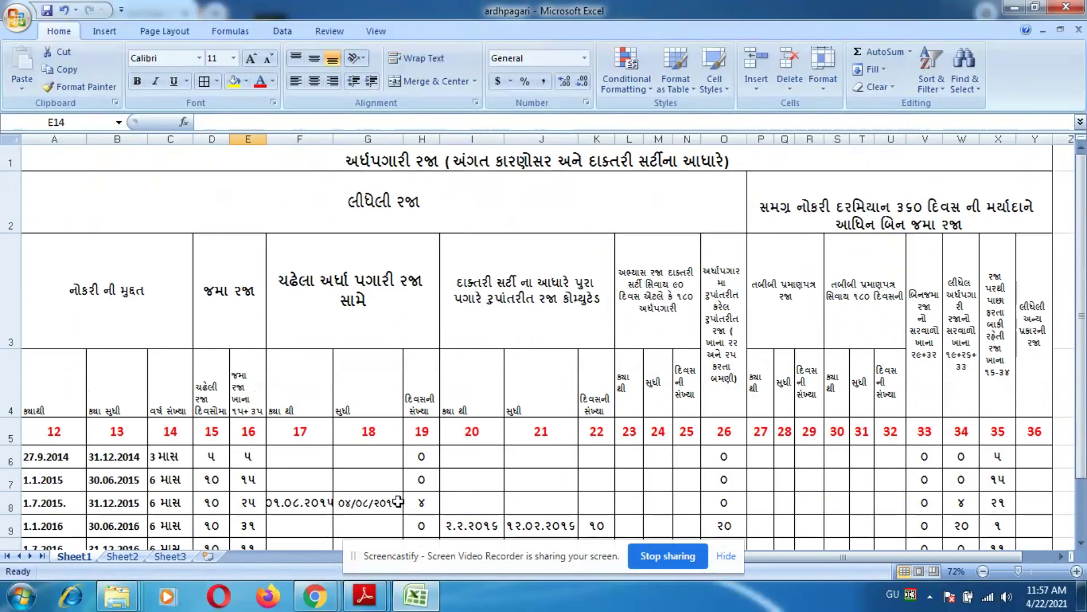
pyautogui.moveTo(299, 504); pyautogui.dragTo(368, 503)
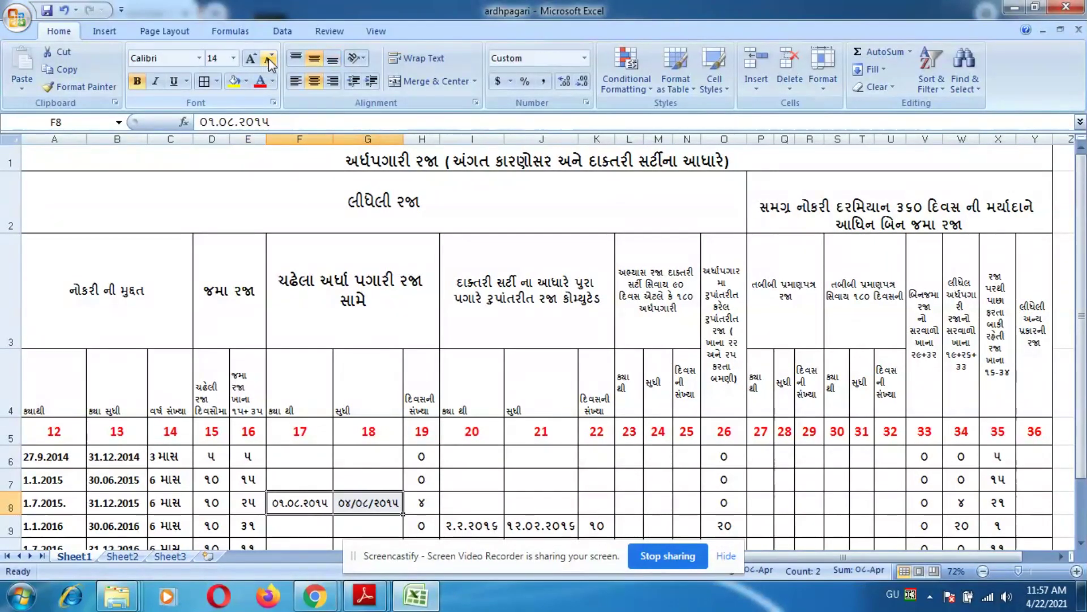
pyautogui.click(651, 403)
# - Examine row 12's LTC 10 DAYS entry against the total leave taken in W12 and the remaining balance in X12
pyautogui.scroll(-1, 690, 458)
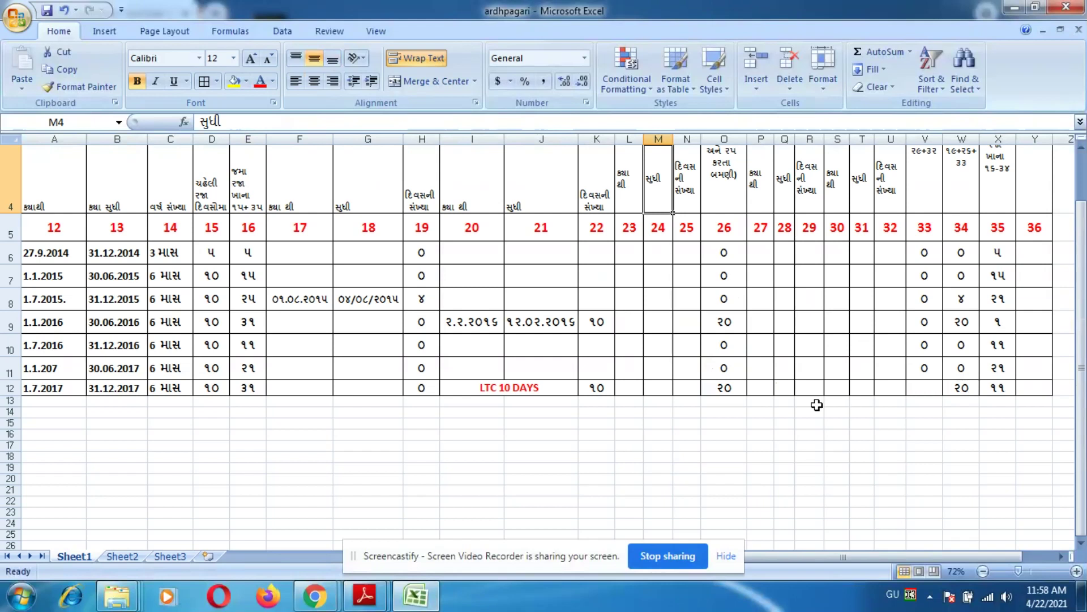
pyautogui.click(545, 391)
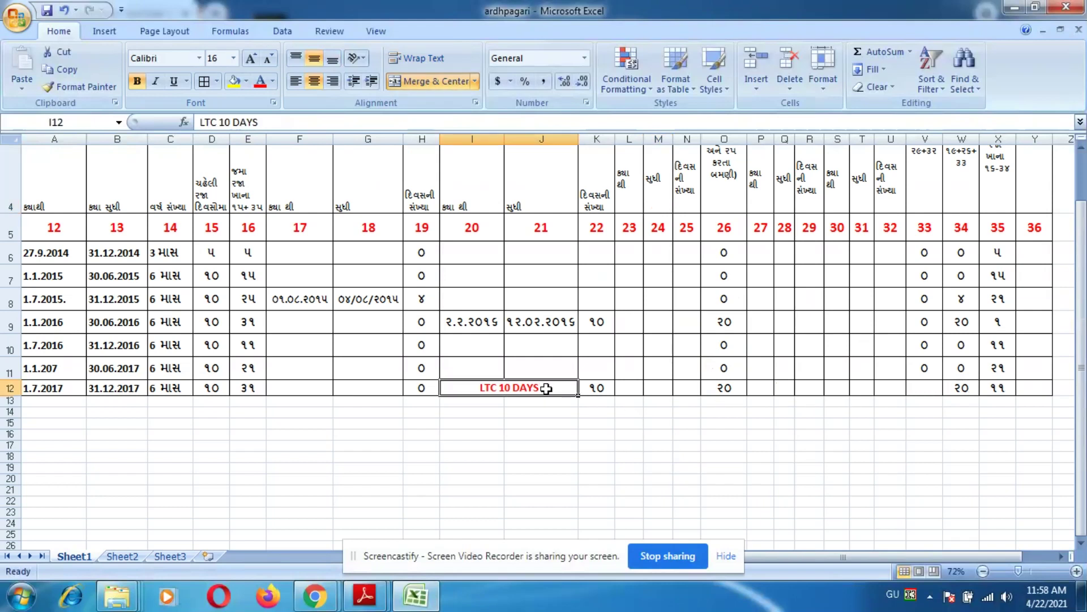
pyautogui.click(962, 390)
pyautogui.click(998, 389)
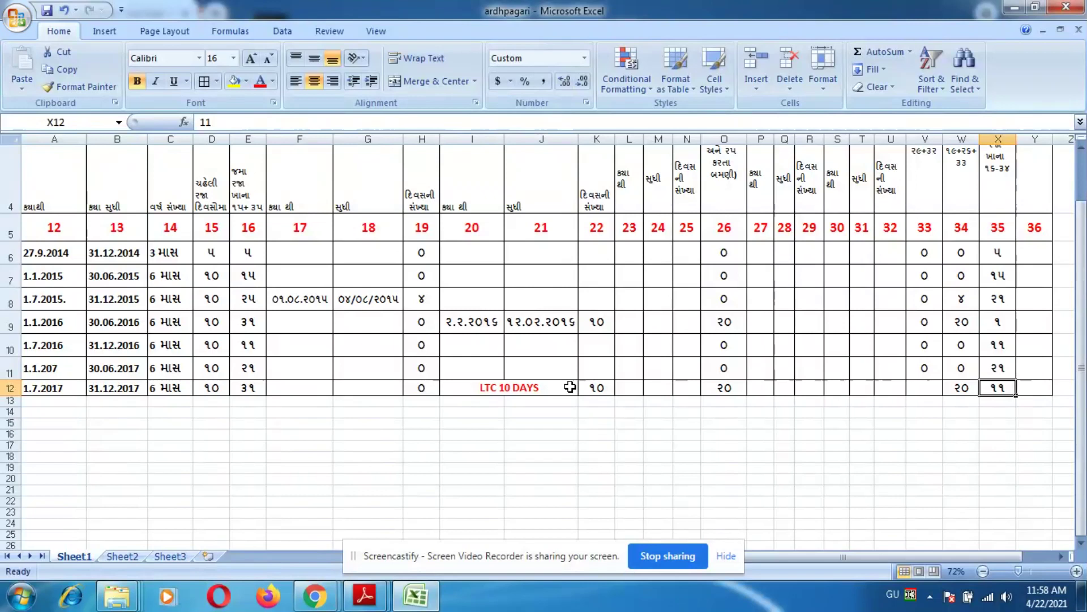
# - Review the leave account's column headings against the entries in rows 6 to 12, including the balances in column 35
pyautogui.scroll(1, 560, 464)
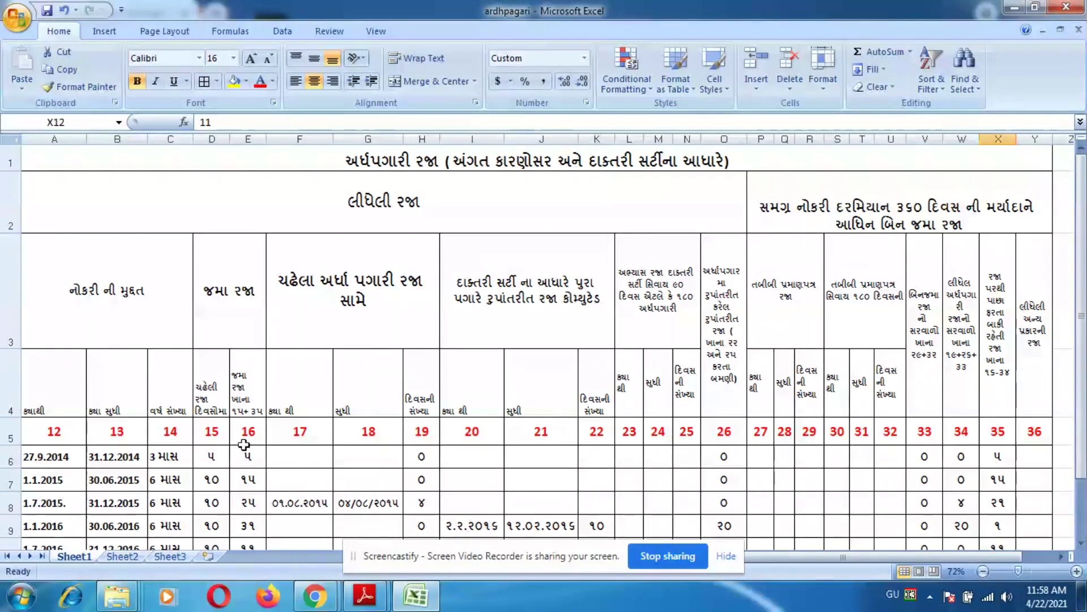
pyautogui.scroll(-1, 820, 440)
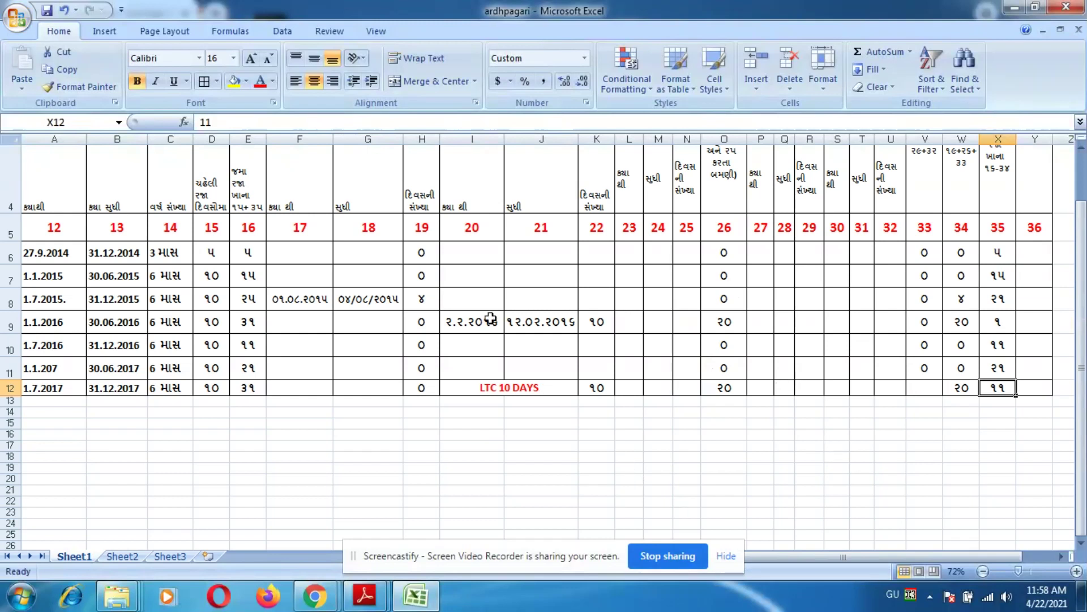
pyautogui.scroll(1, 508, 340)
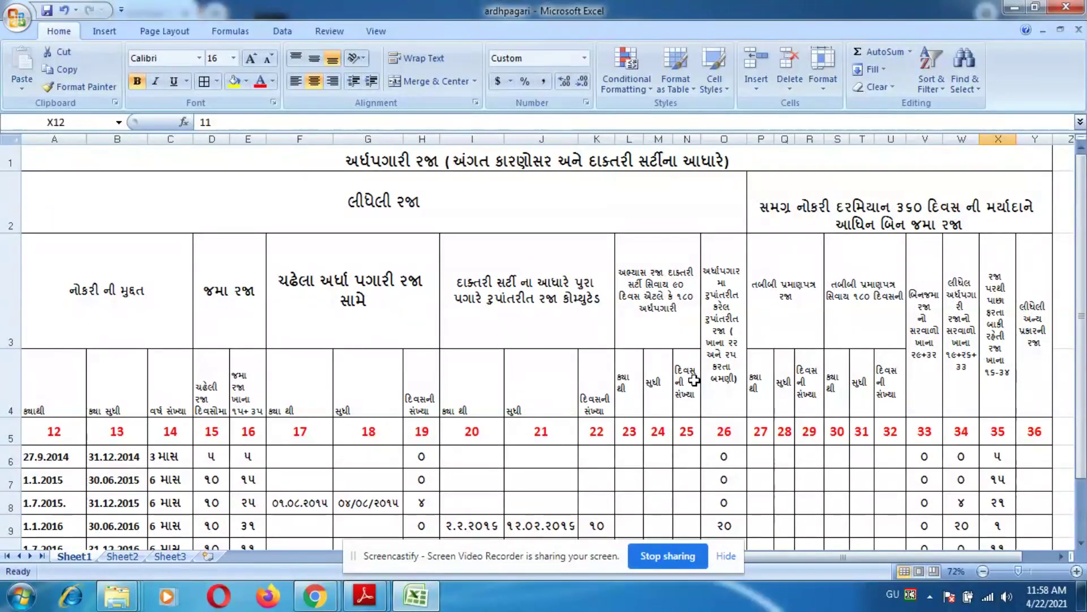
pyautogui.scroll(-1, 876, 447)
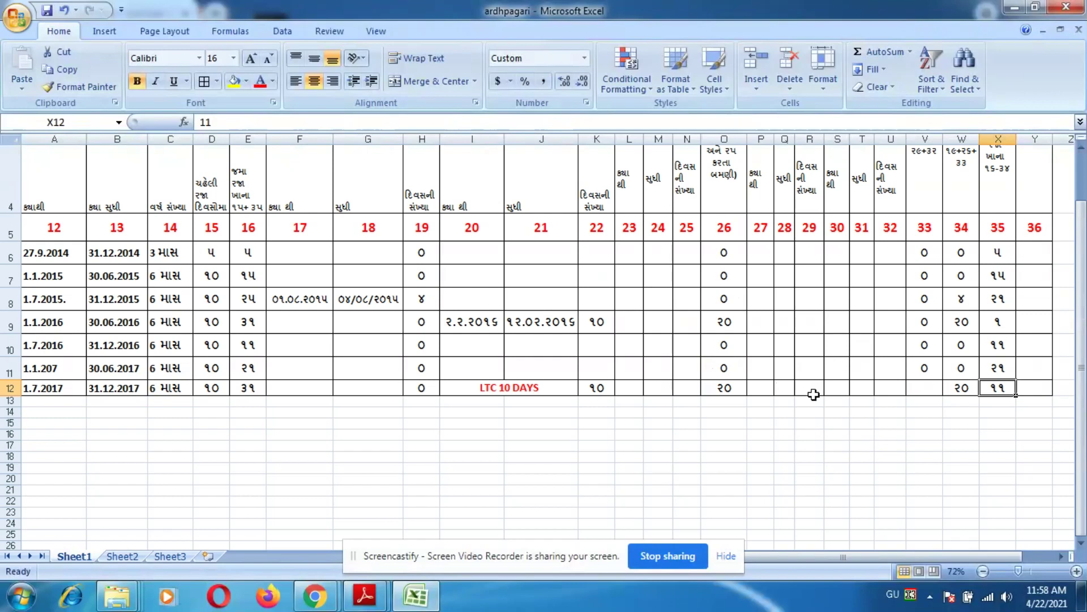
pyautogui.click(1010, 406)
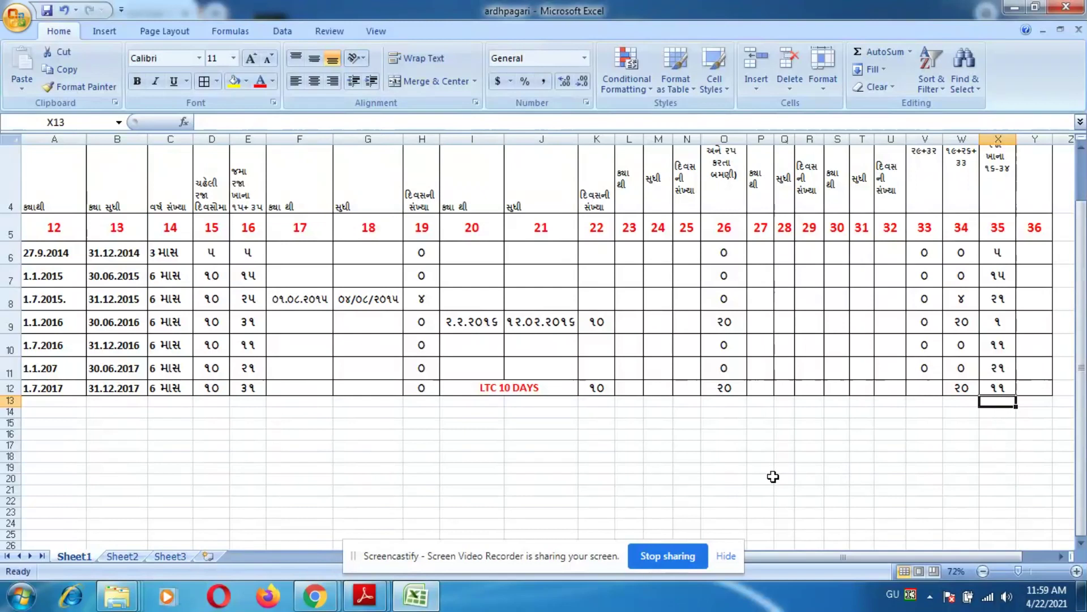
pyautogui.scroll(1, 636, 467)
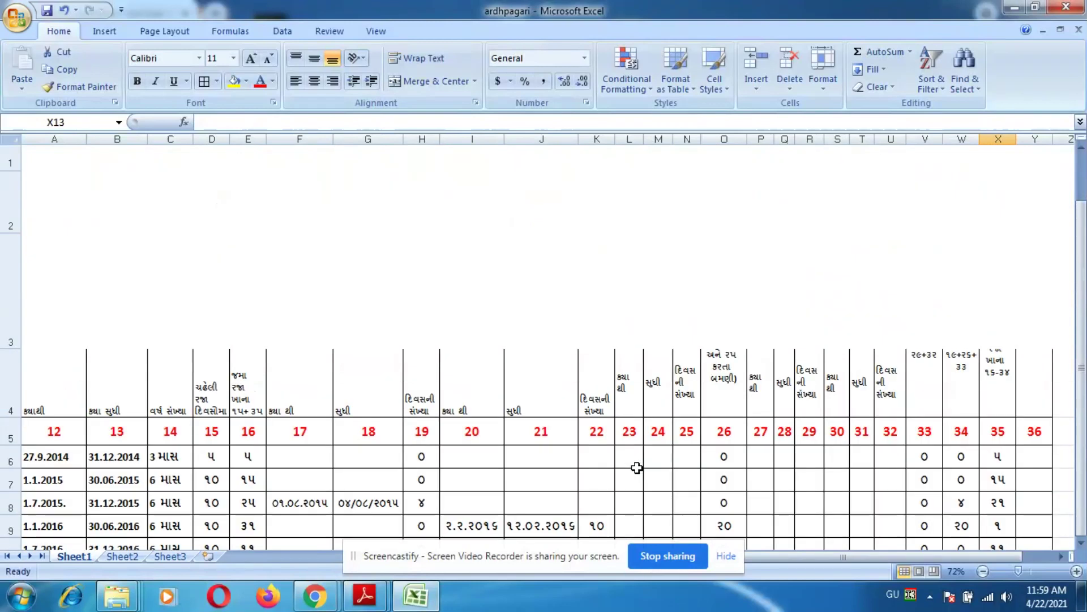